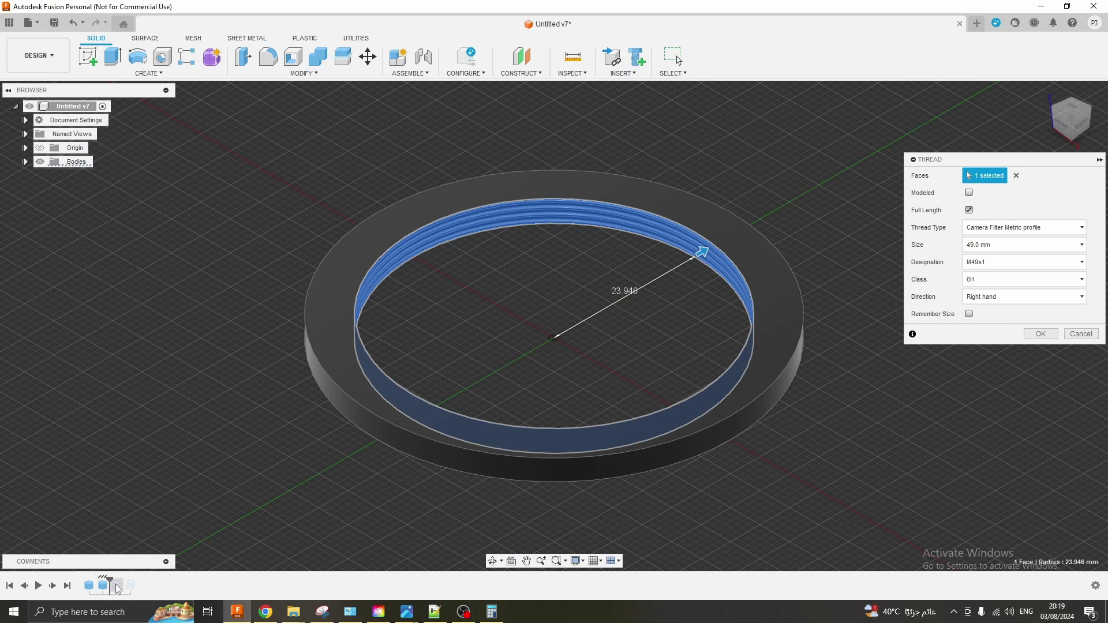
# - Commit the M49x1 thread and start a new ISO Metric 48 mm thread on the inner bore
pyautogui.click(1040, 334)
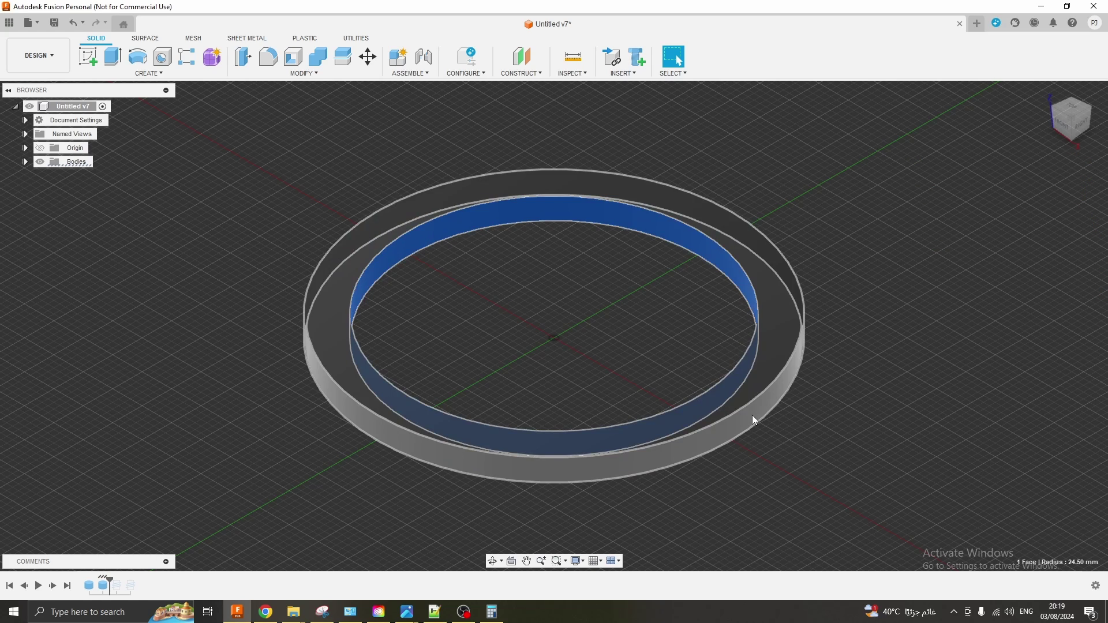
pyautogui.click(149, 73)
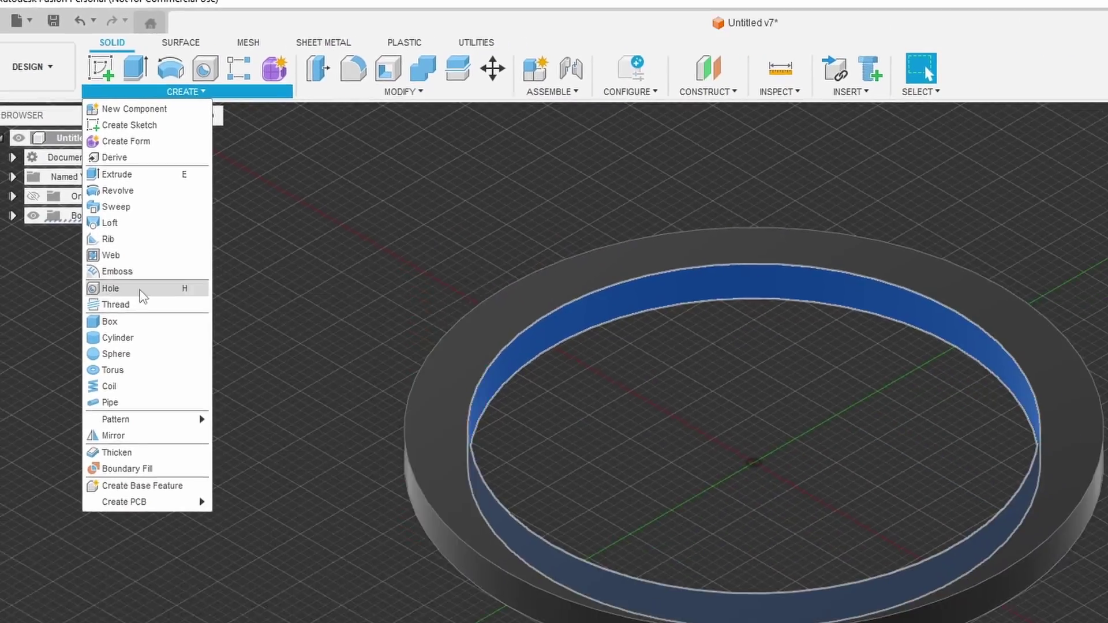
pyautogui.click(121, 228)
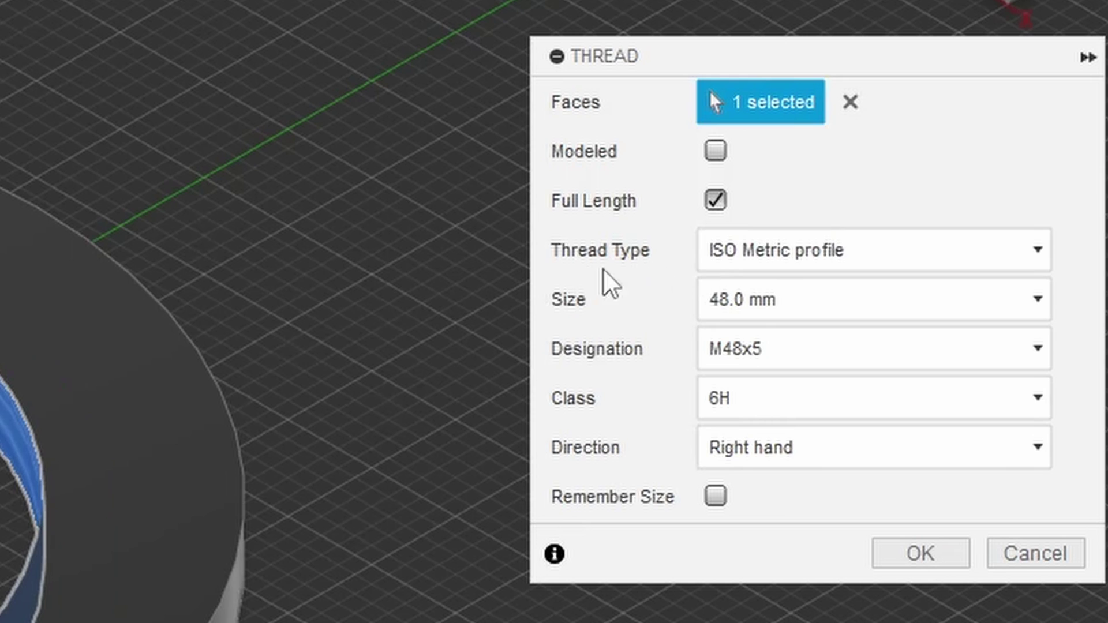
pyautogui.click(710, 254)
pyautogui.click(710, 254)
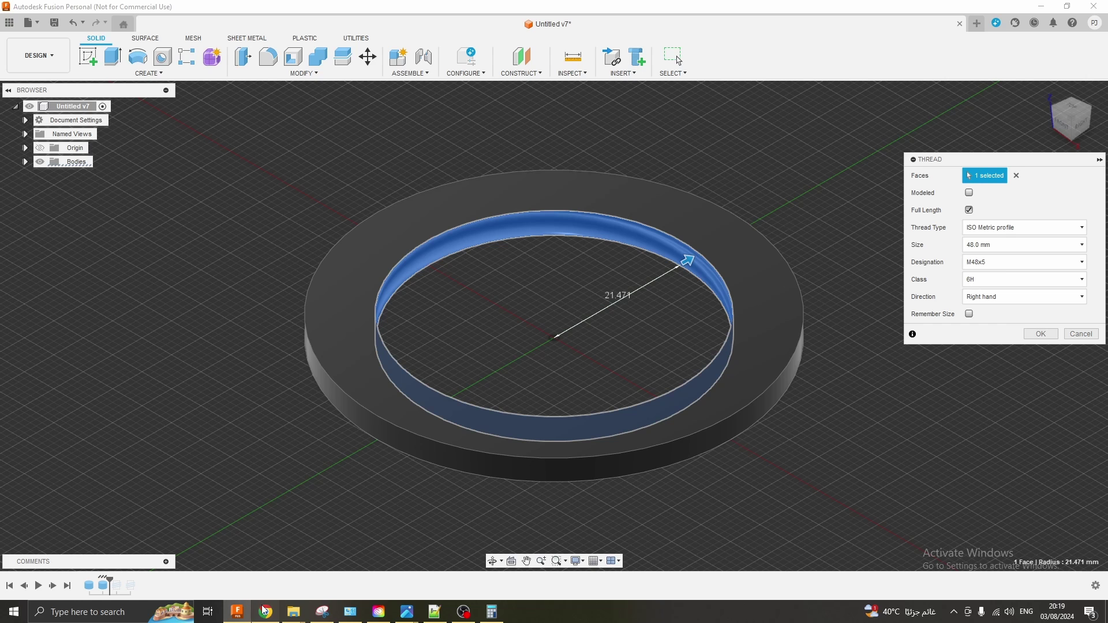
# - Switch to Chrome's GitHub Fusion-360-Lens-Filter-Threads tab showing CameraFilterMetricprofile.xml
pyautogui.click(266, 610)
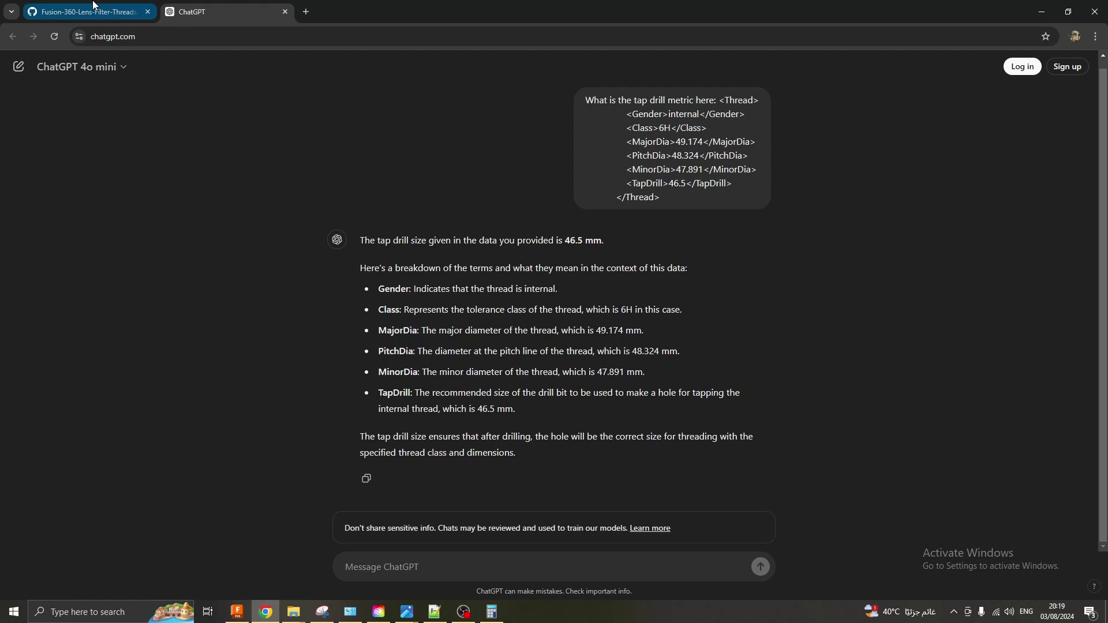
pyautogui.click(127, 12)
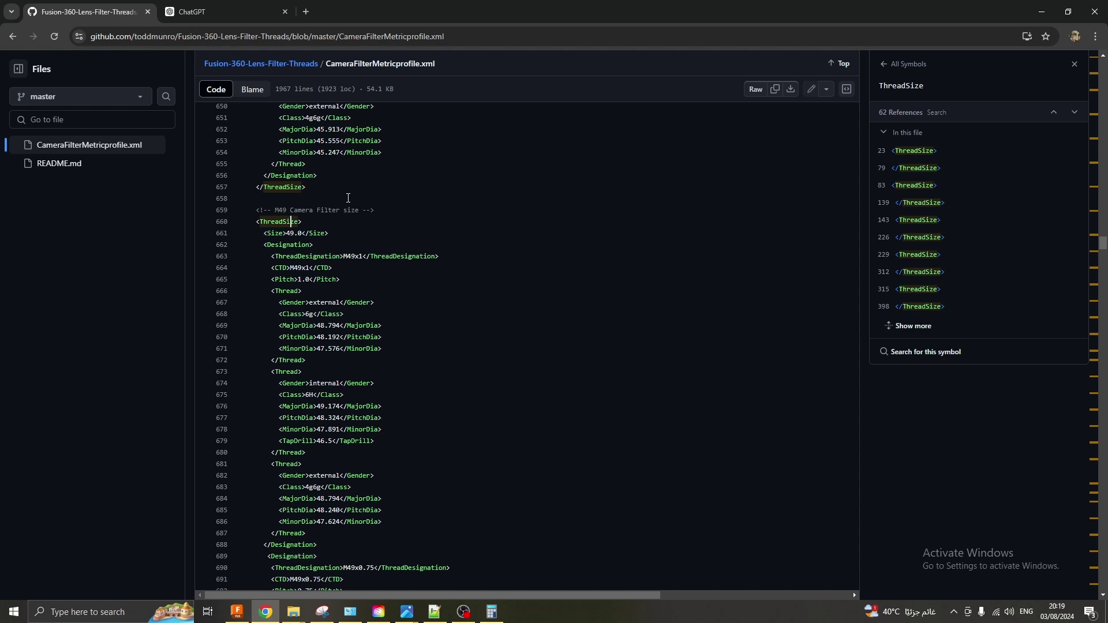
# - Bring Autodesk's webdeploy production folder window forward and clear its selection
pyautogui.moveTo(293, 611)
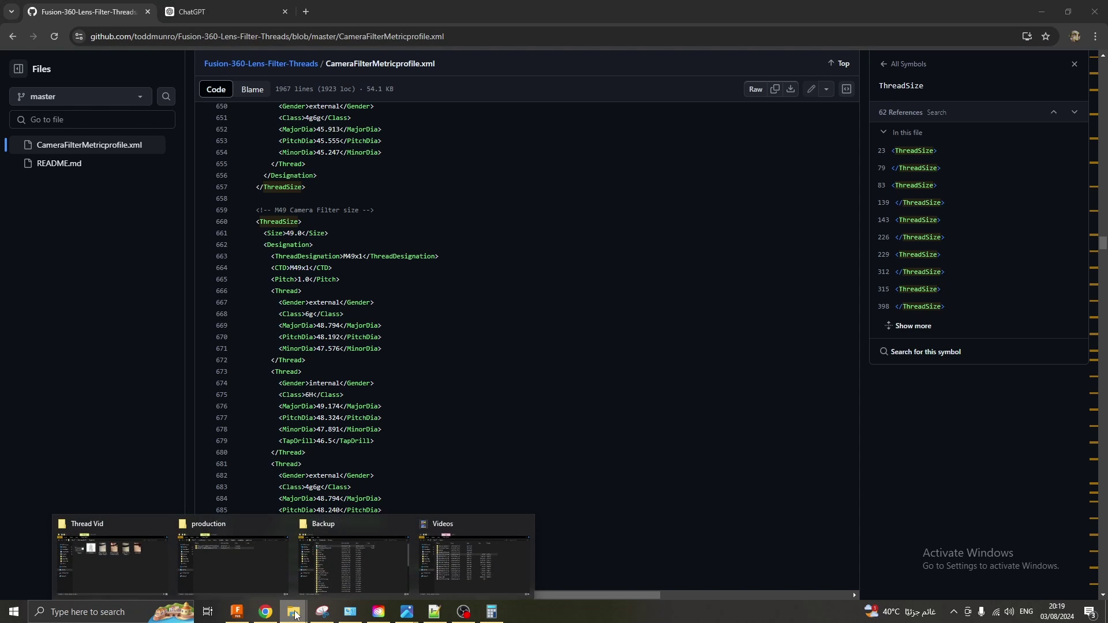
pyautogui.click(227, 564)
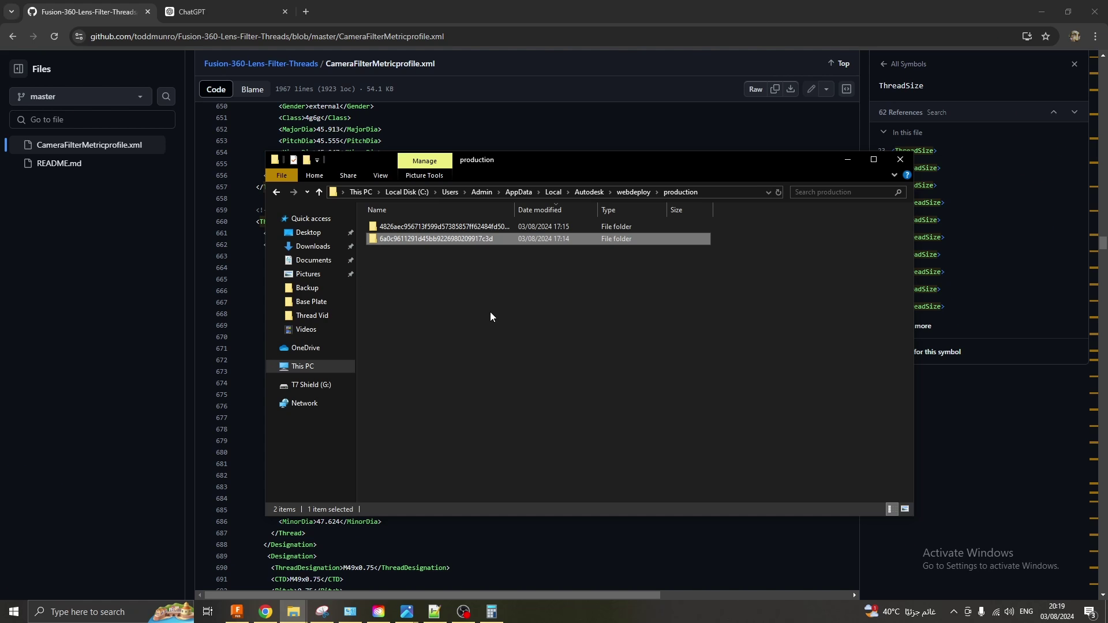
pyautogui.click(492, 290)
# - Highlight the hash folder ID in XML Fusion Dir.txt's ThreadData path, then return to Explorer
pyautogui.click(435, 612)
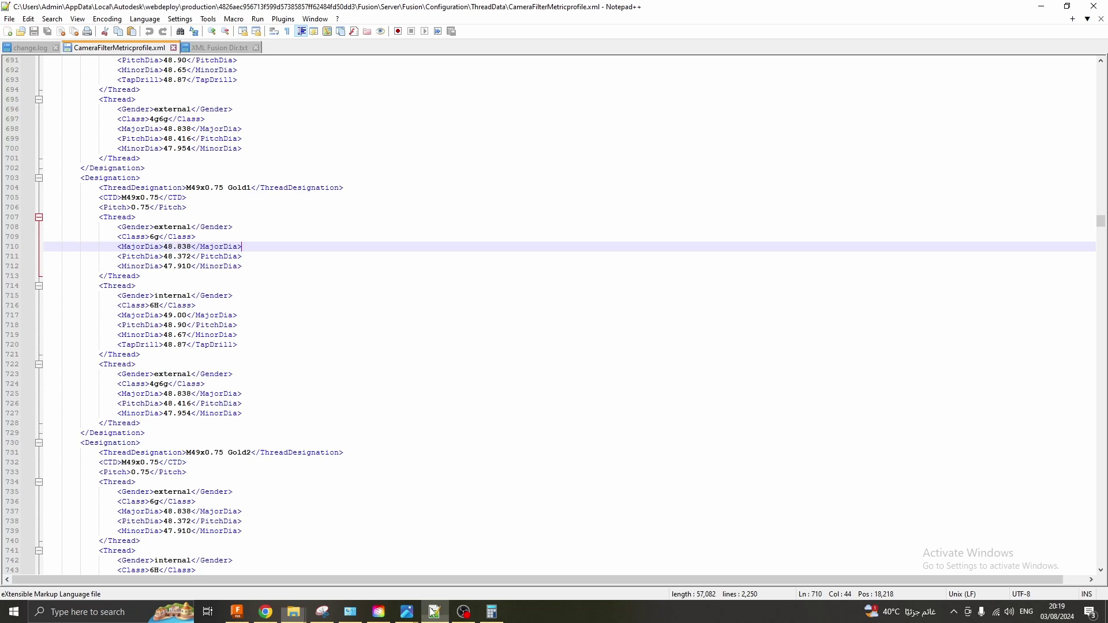
pyautogui.click(208, 49)
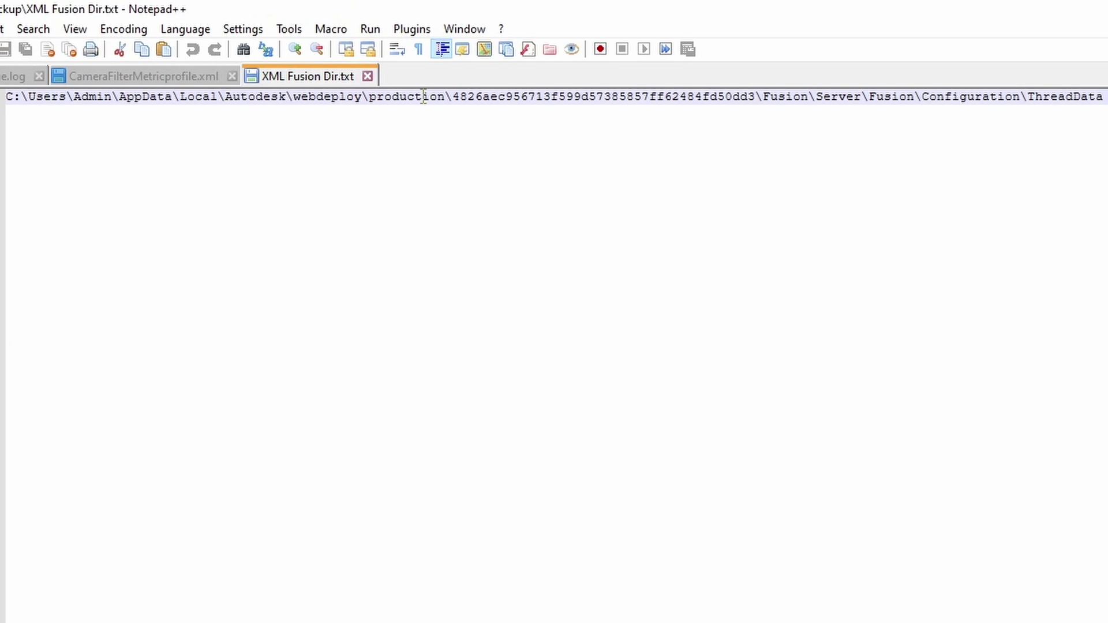
pyautogui.moveTo(450, 96); pyautogui.dragTo(747, 82)
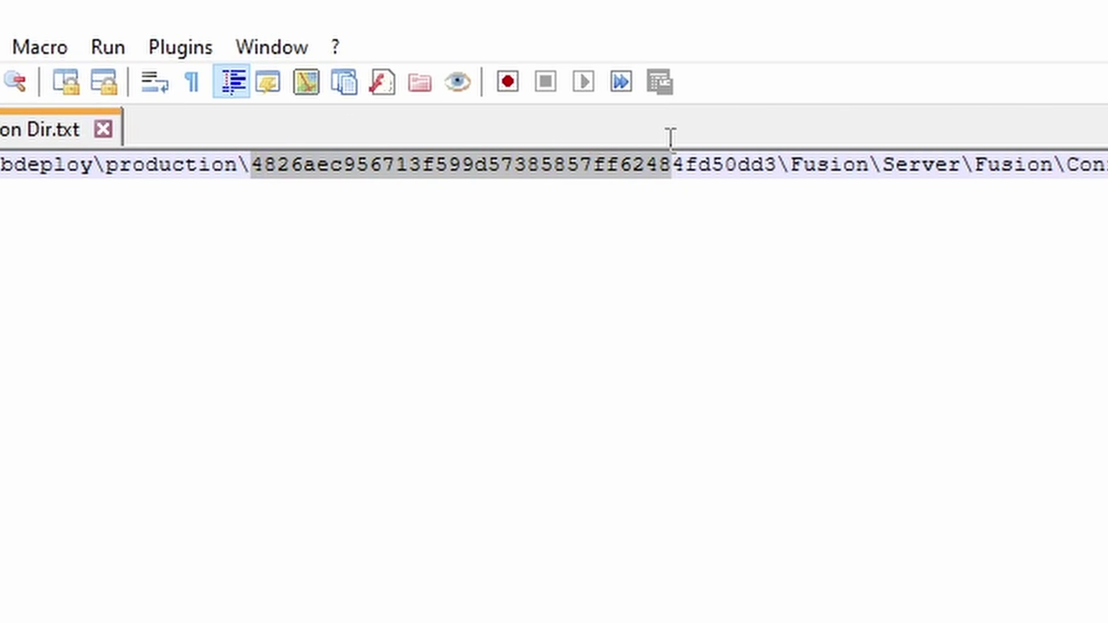
pyautogui.moveTo(760, 139); pyautogui.dragTo(780, 168)
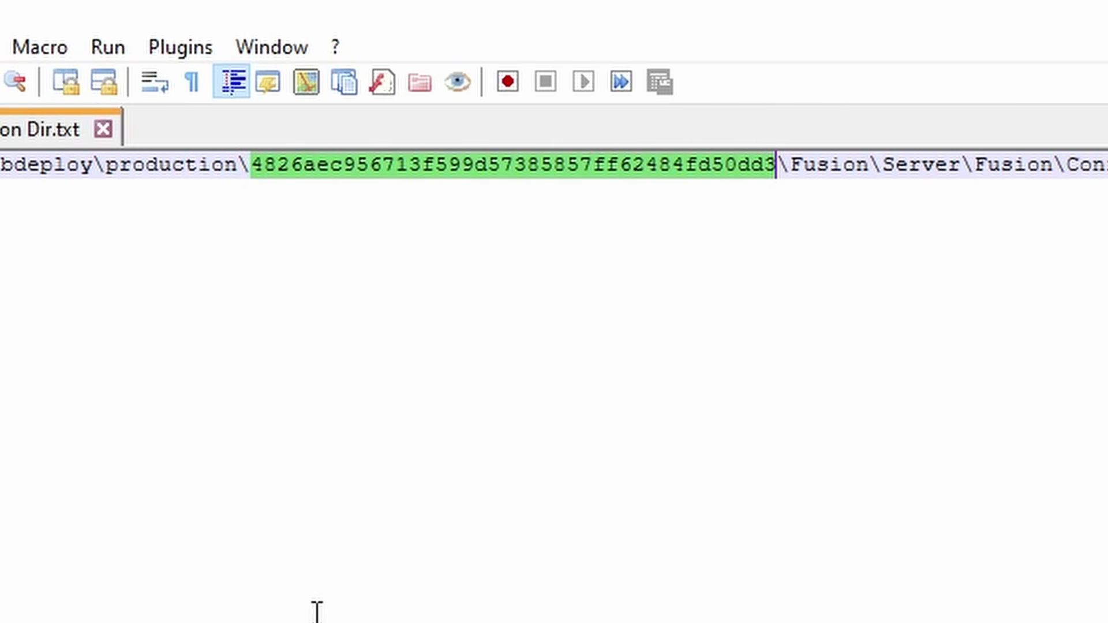
pyautogui.moveTo(294, 612)
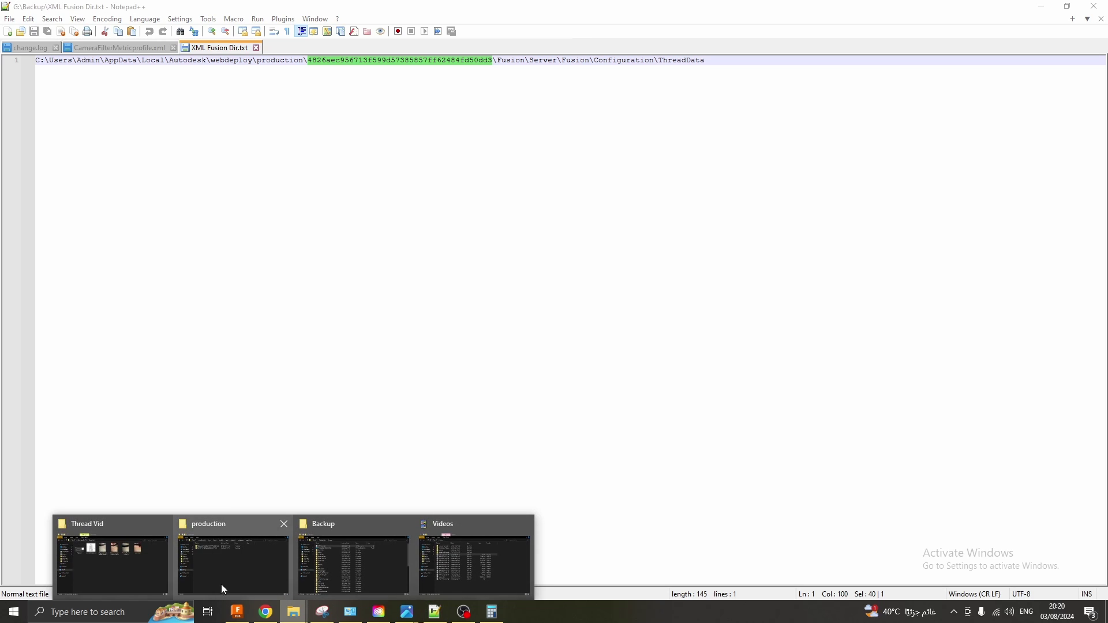
pyautogui.click(222, 581)
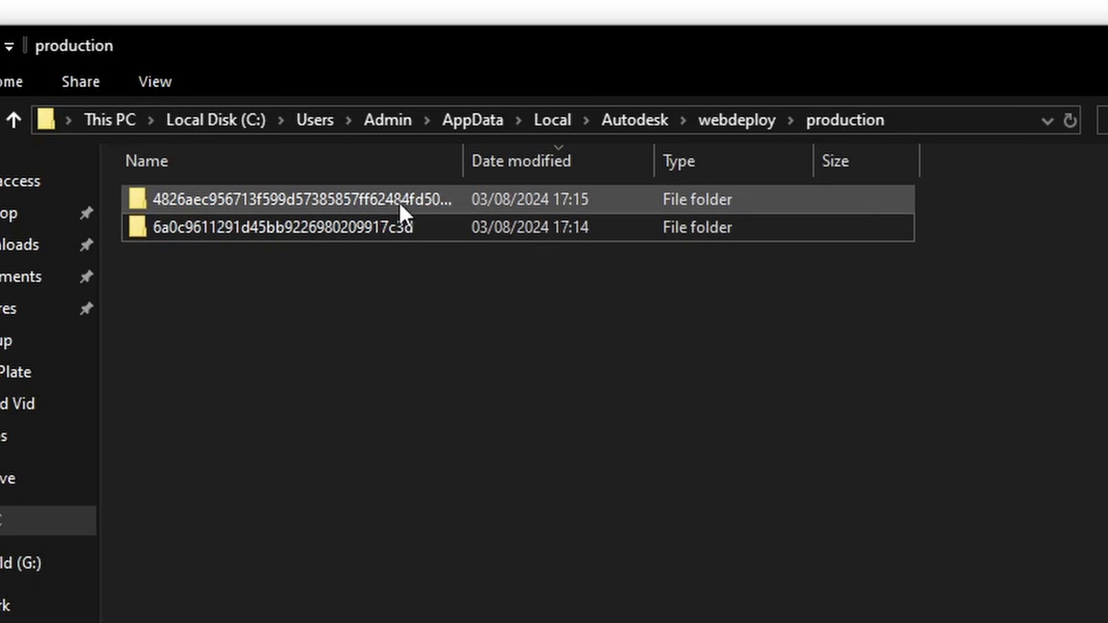
# - Select the 4826aec… build folder matching the saved ThreadData path
pyautogui.click(396, 199)
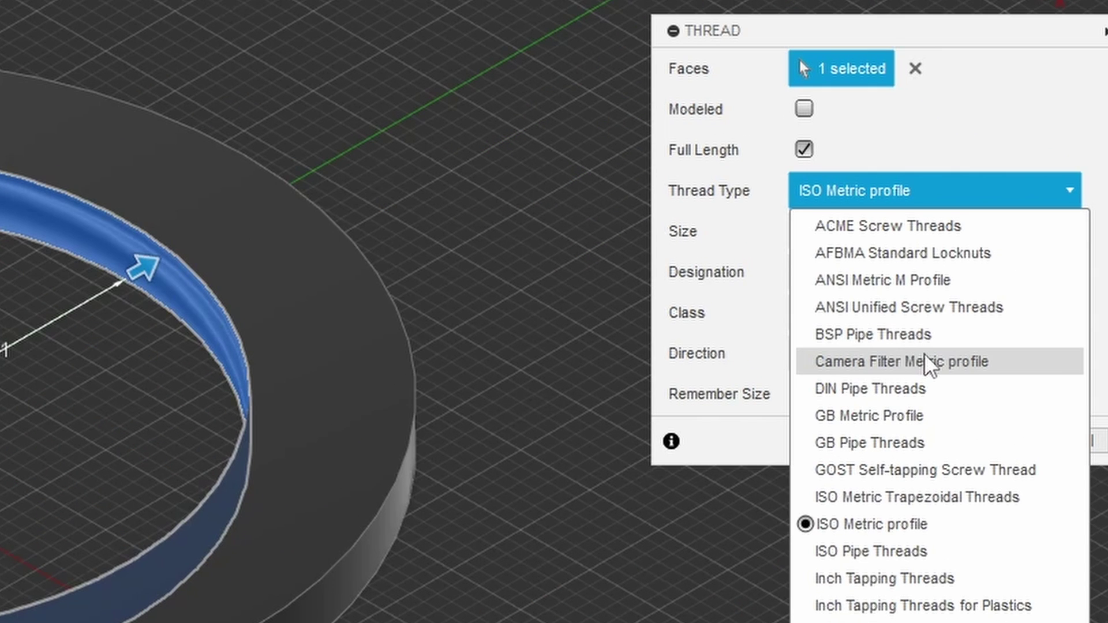
pyautogui.press('Escape')
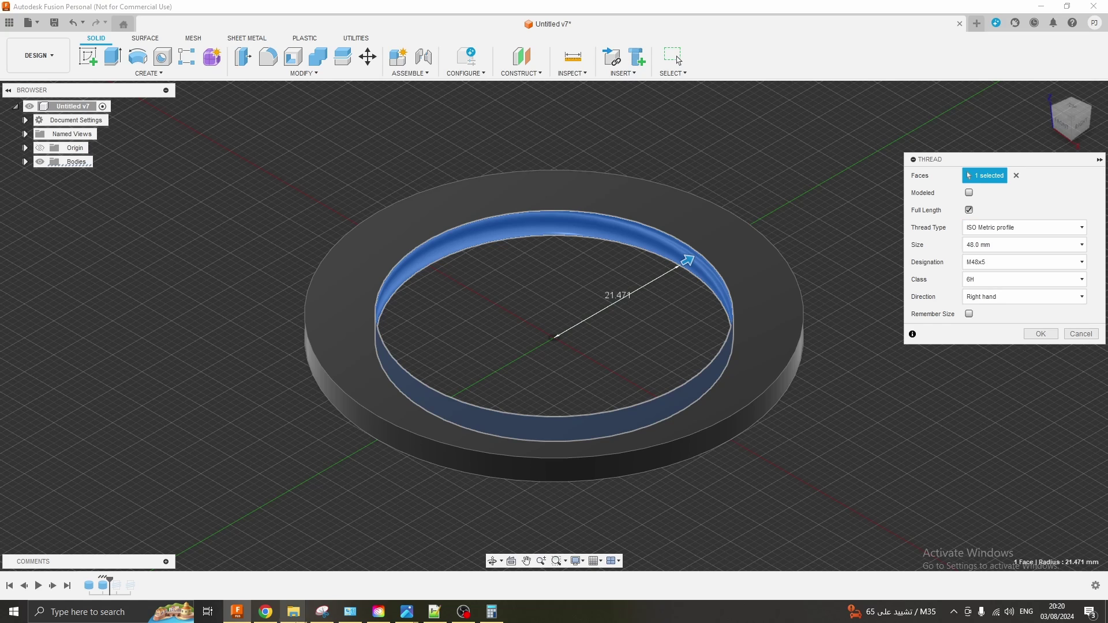
pyautogui.moveTo(294, 612)
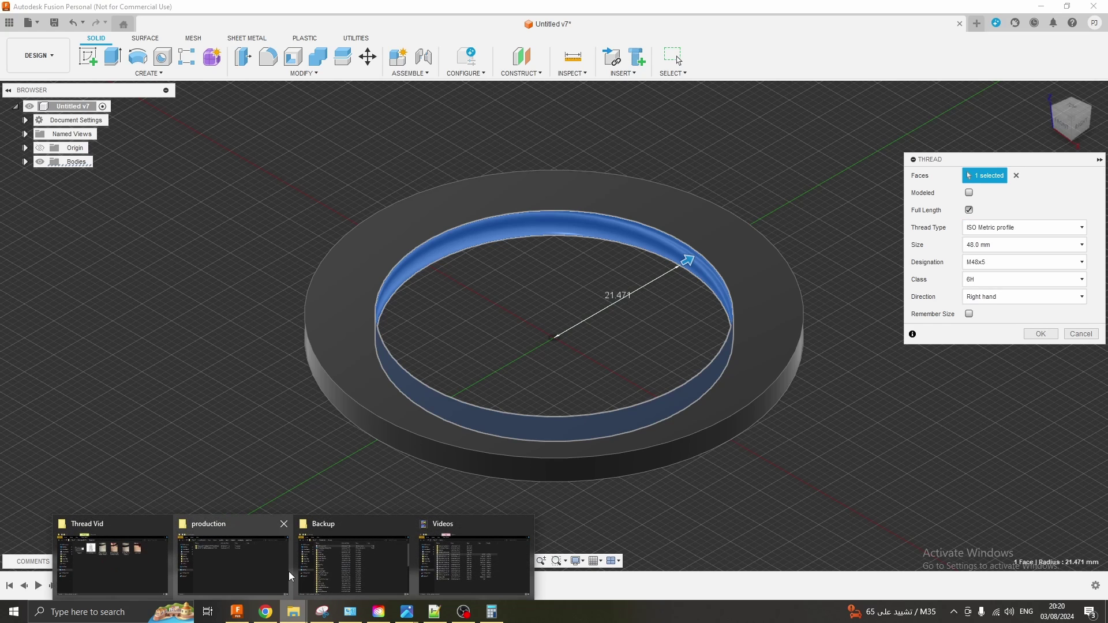
pyautogui.click(213, 574)
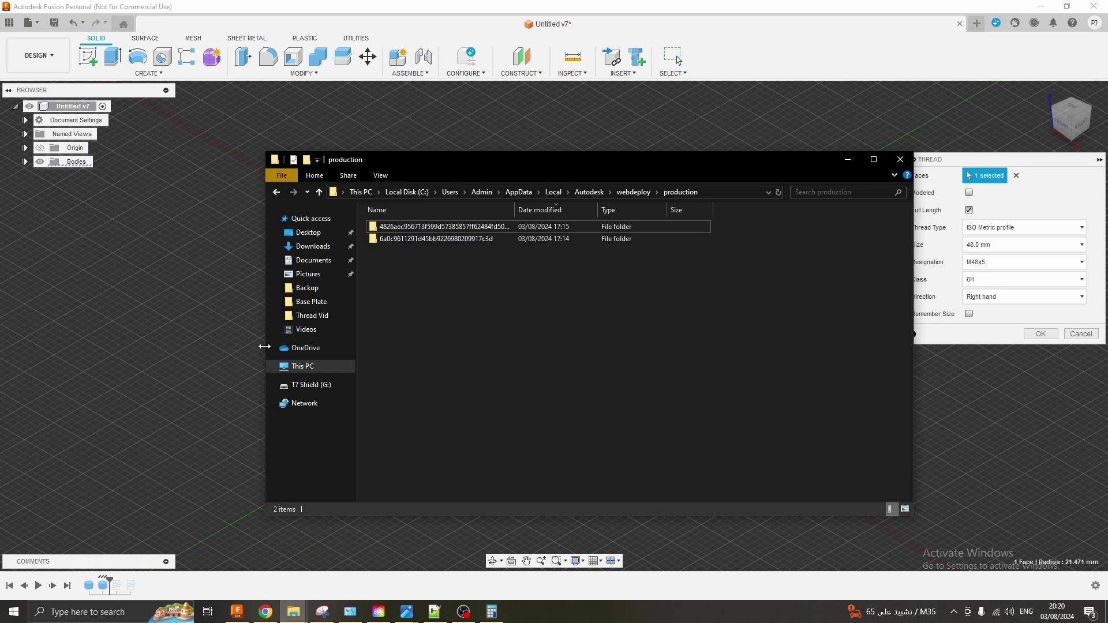
pyautogui.click(423, 241)
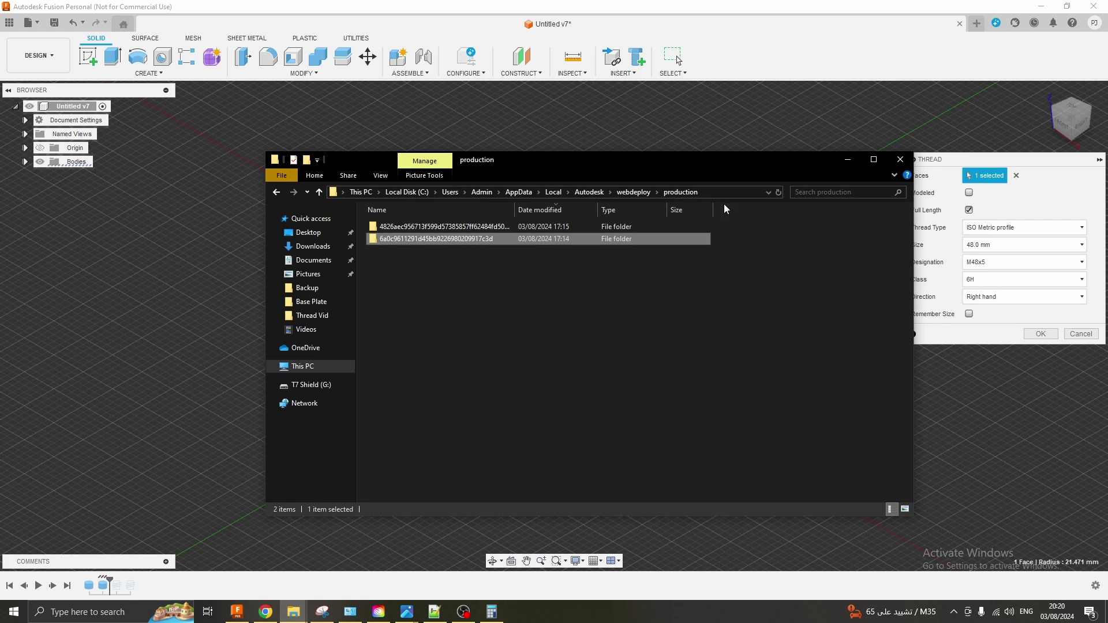
pyautogui.click(848, 160)
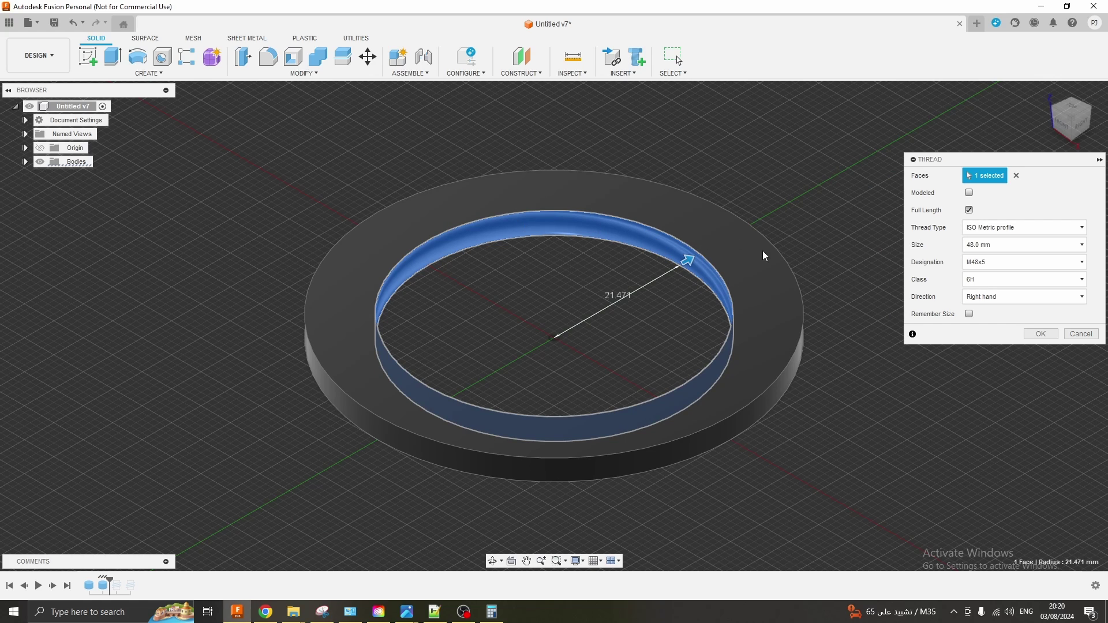
# - Set the inner-face thread to Camera Filter Metric profile, 49.0 mm, keeping designation M49x1 after reviewing Gold options
pyautogui.click(1007, 228)
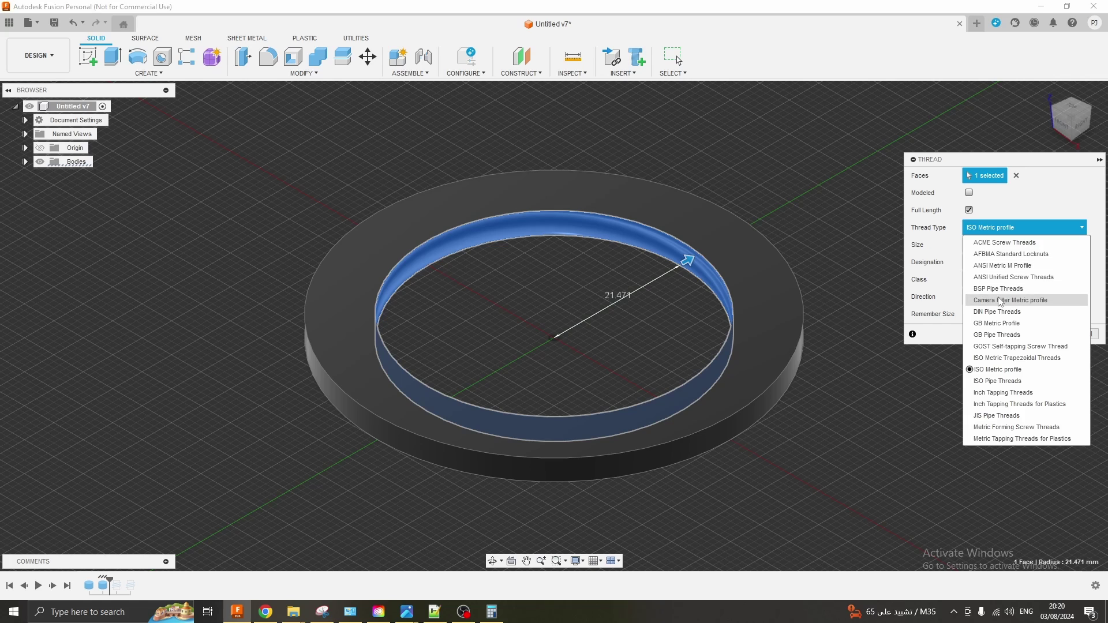
pyautogui.click(1003, 301)
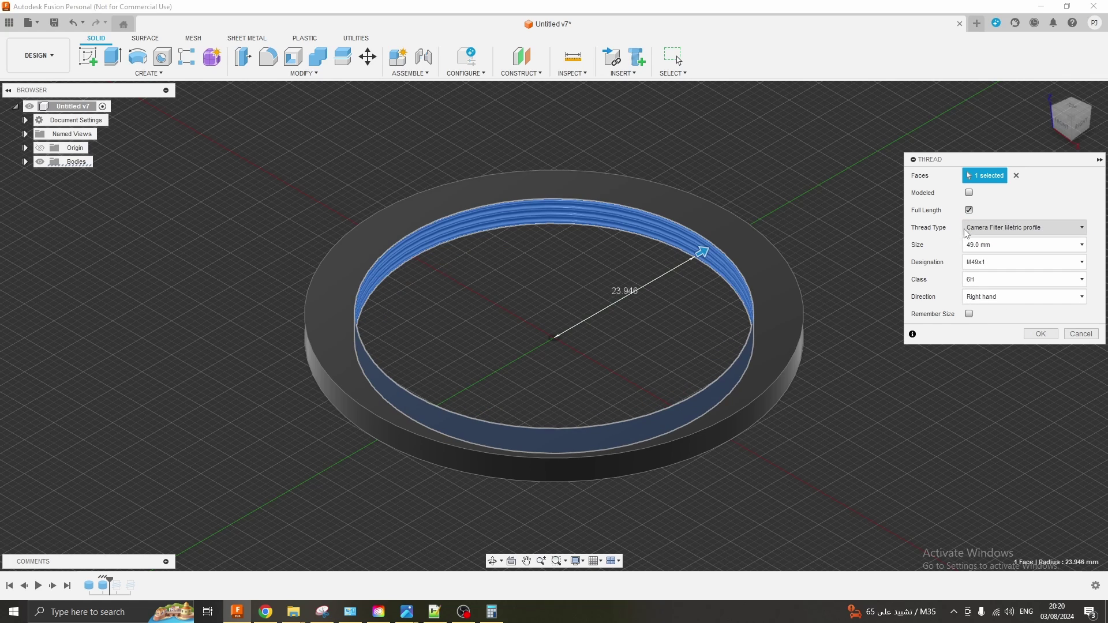
pyautogui.click(985, 263)
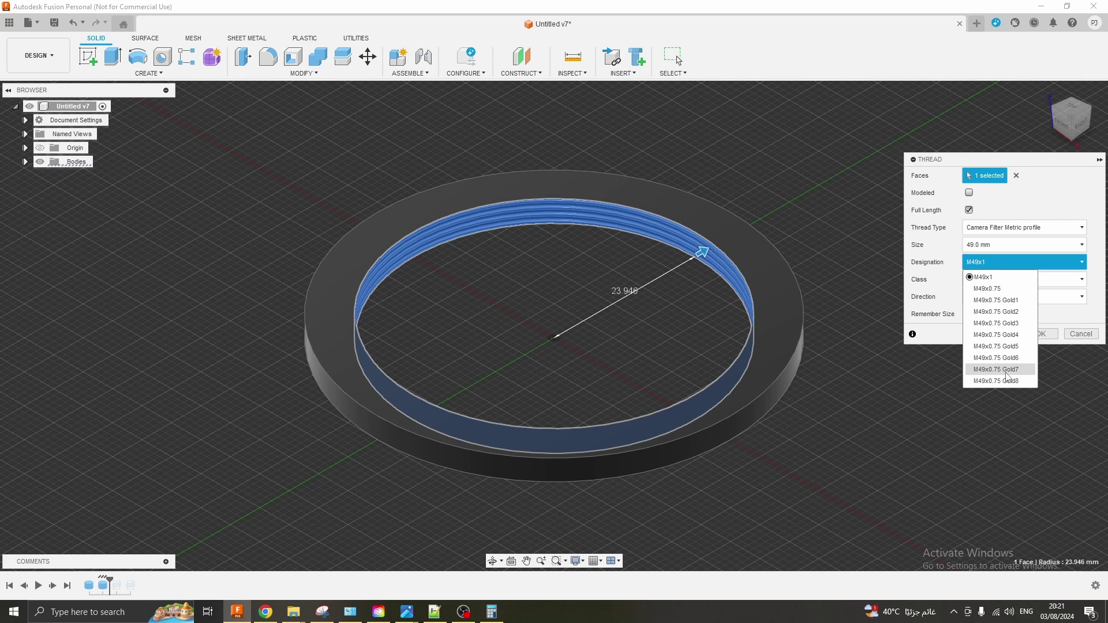
pyautogui.click(936, 316)
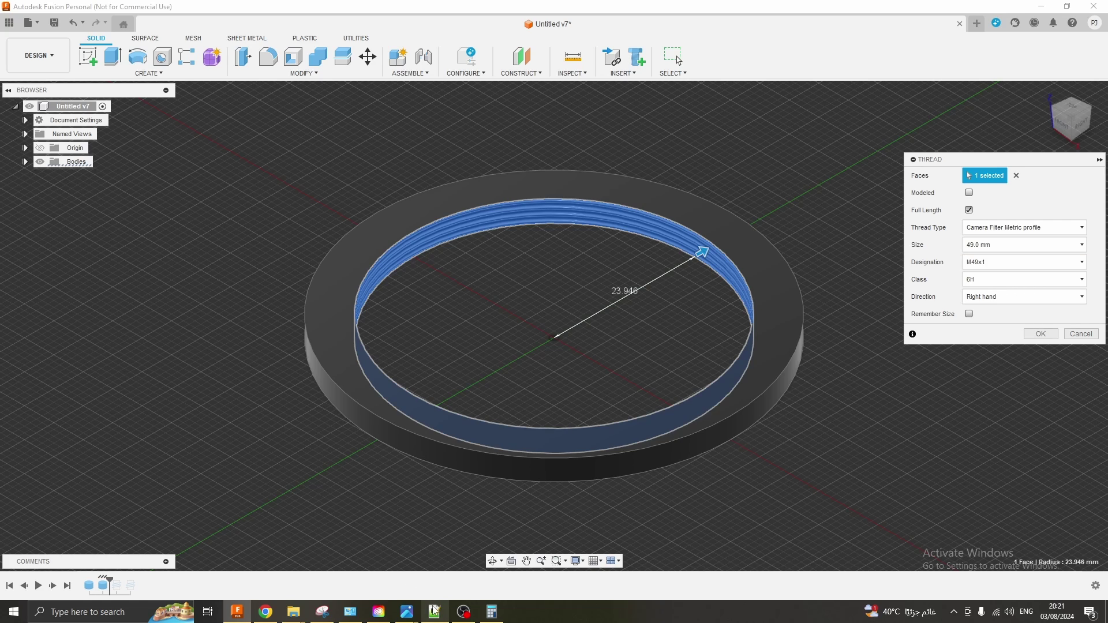
pyautogui.moveTo(433, 612)
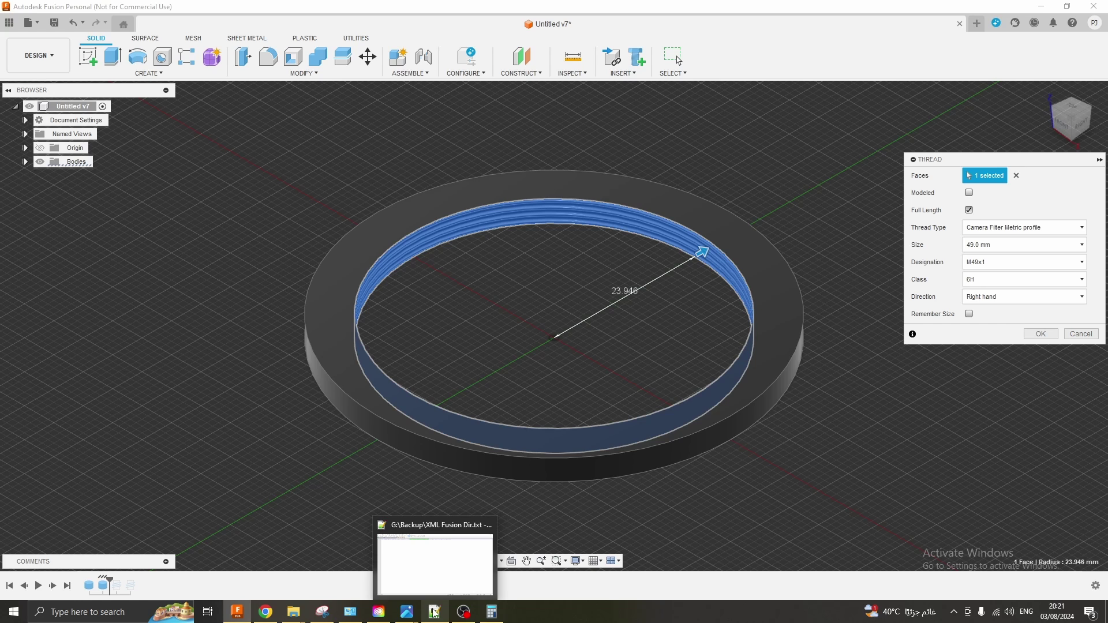
# - Select the M49x0.75 Designation block through its TapDrill line in the thread XML
pyautogui.click(434, 612)
pyautogui.scroll(3, 106, 173)
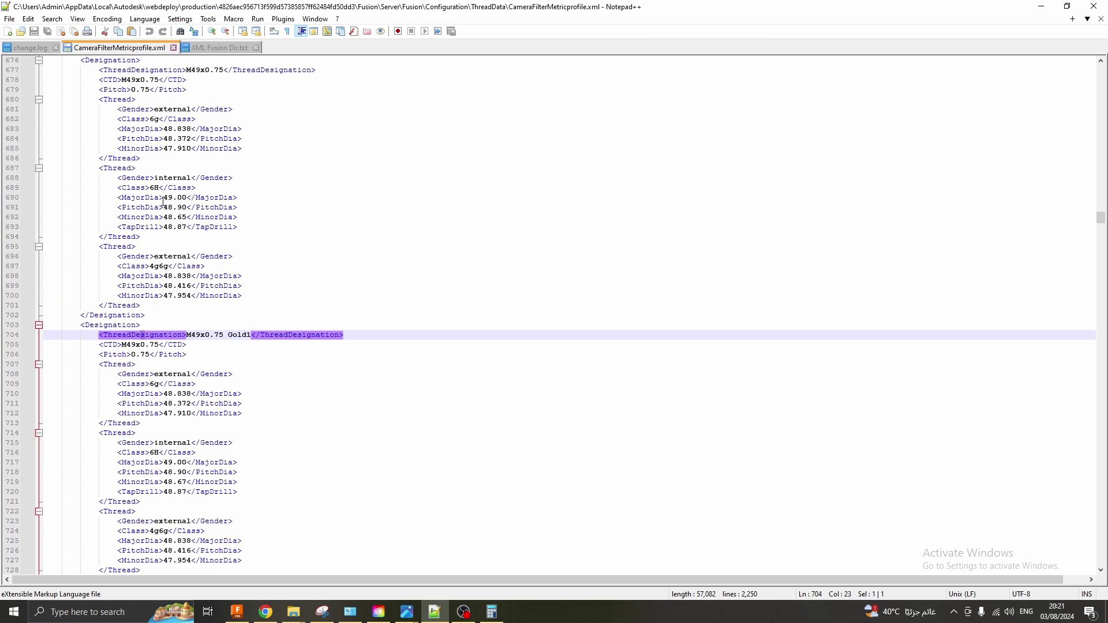
pyautogui.click(107, 123)
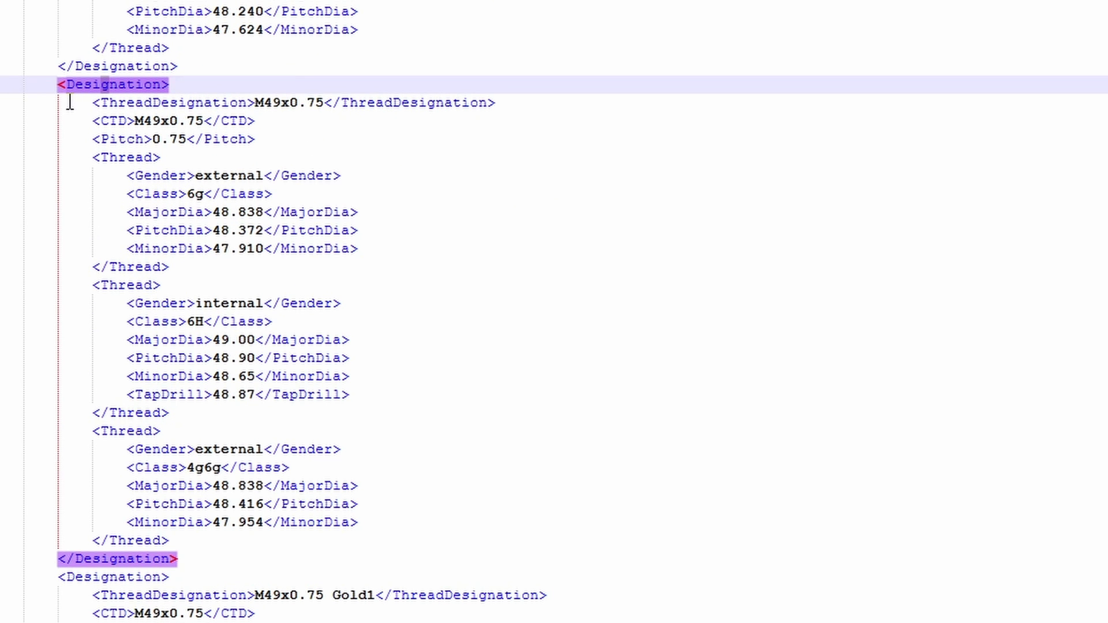
pyautogui.click(81, 120)
pyautogui.keyDown('shift'); pyautogui.click(117, 286); pyautogui.keyUp('shift')
pyautogui.moveTo(139, 431); pyautogui.dragTo(218, 549)
pyautogui.scroll(6, 305, 205)
pyautogui.scroll(4, 293, 200)
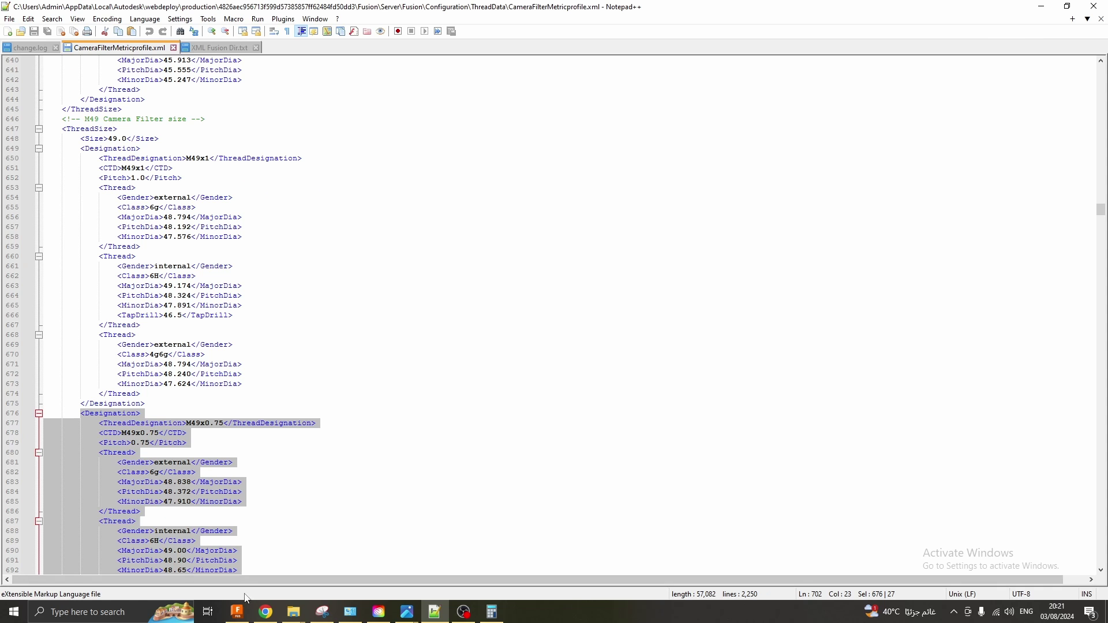
# - Check the Fusion thread setup, then move to the M49x0.75 Gold1 Designation block
pyautogui.click(237, 608)
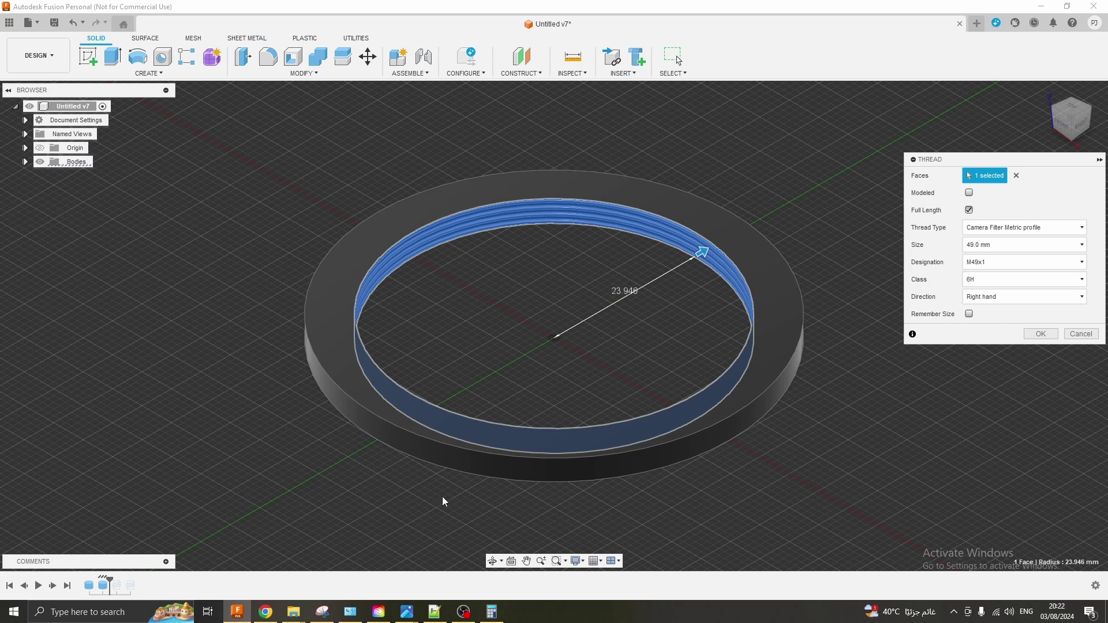
pyautogui.click(435, 612)
pyautogui.scroll(-6, 220, 287)
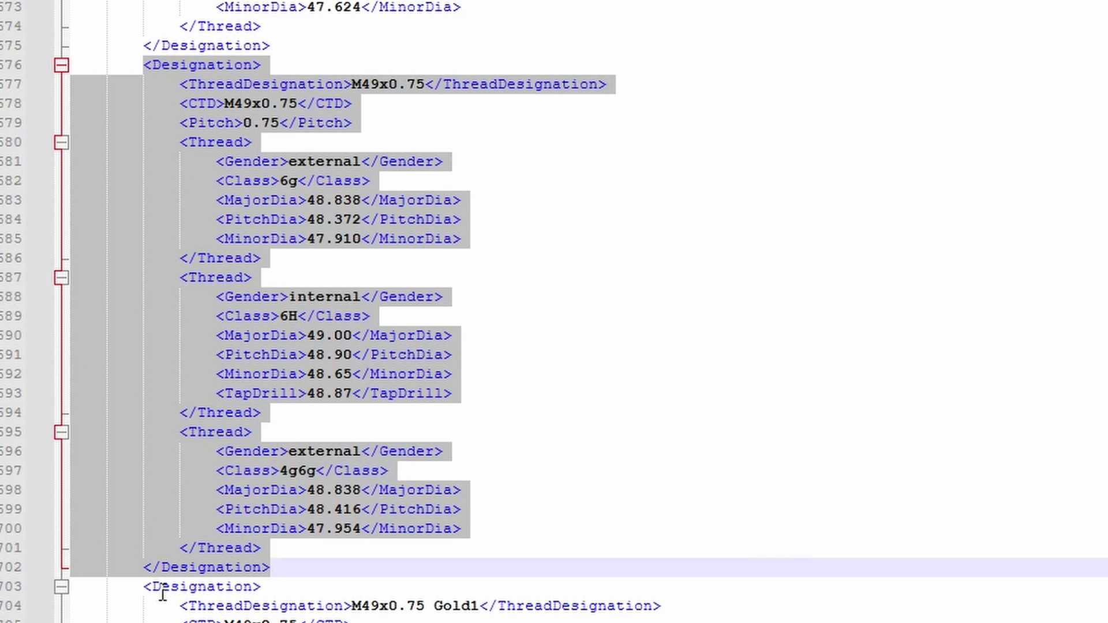
pyautogui.scroll(-6, 264, 530)
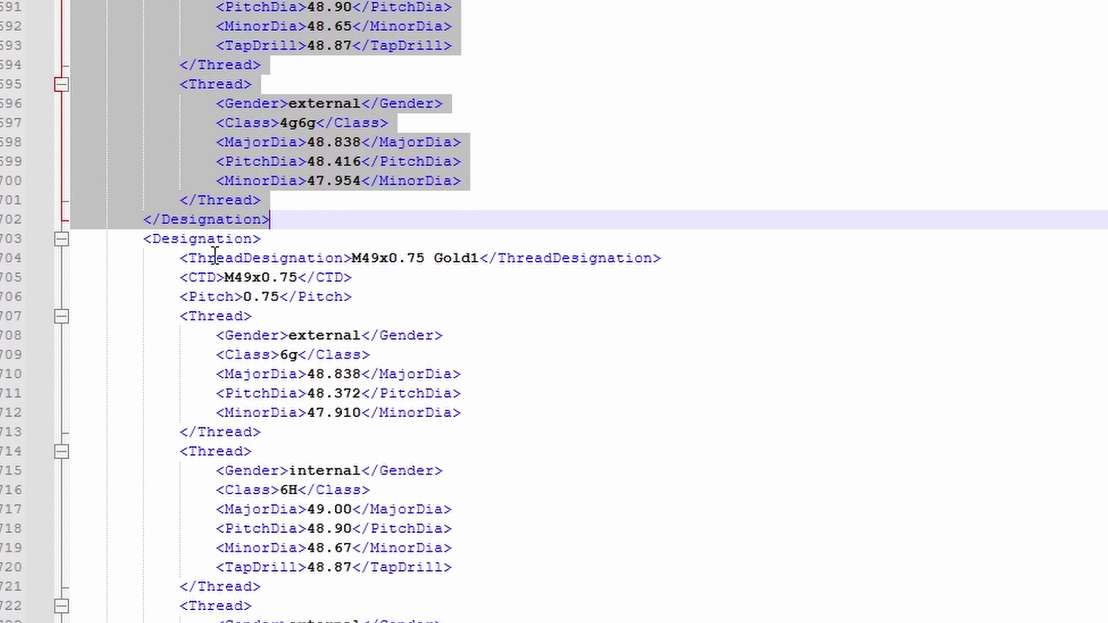
pyautogui.click(280, 230)
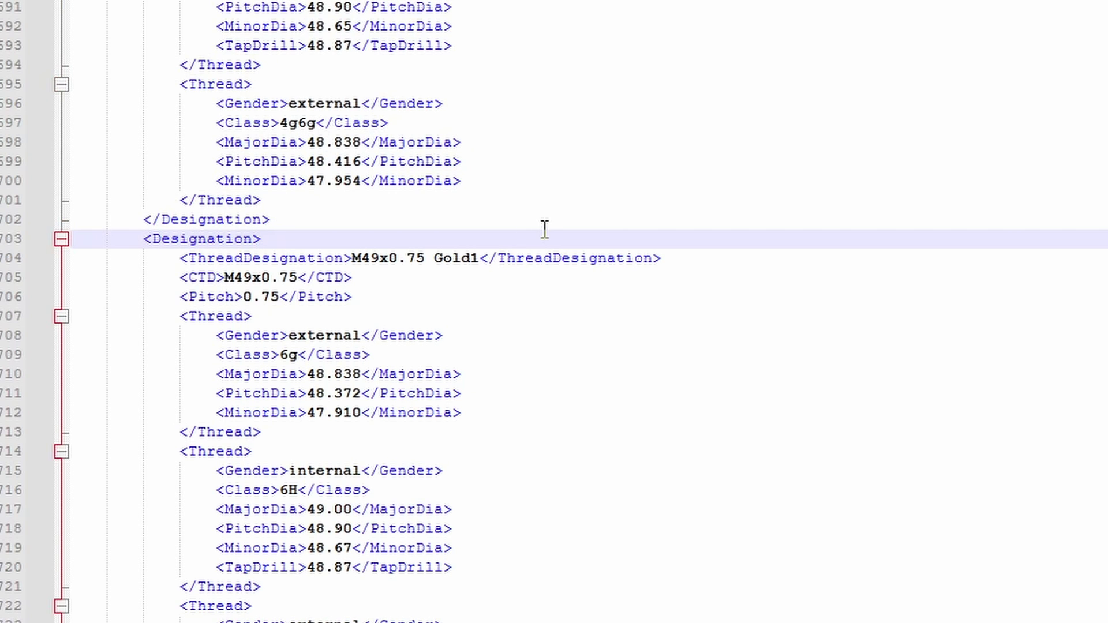
pyautogui.click(242, 238)
# - Inspect Gold1's internal and 4g6g external entries, ending on internal TapDrill 48.87
pyautogui.scroll(-3, 376, 298)
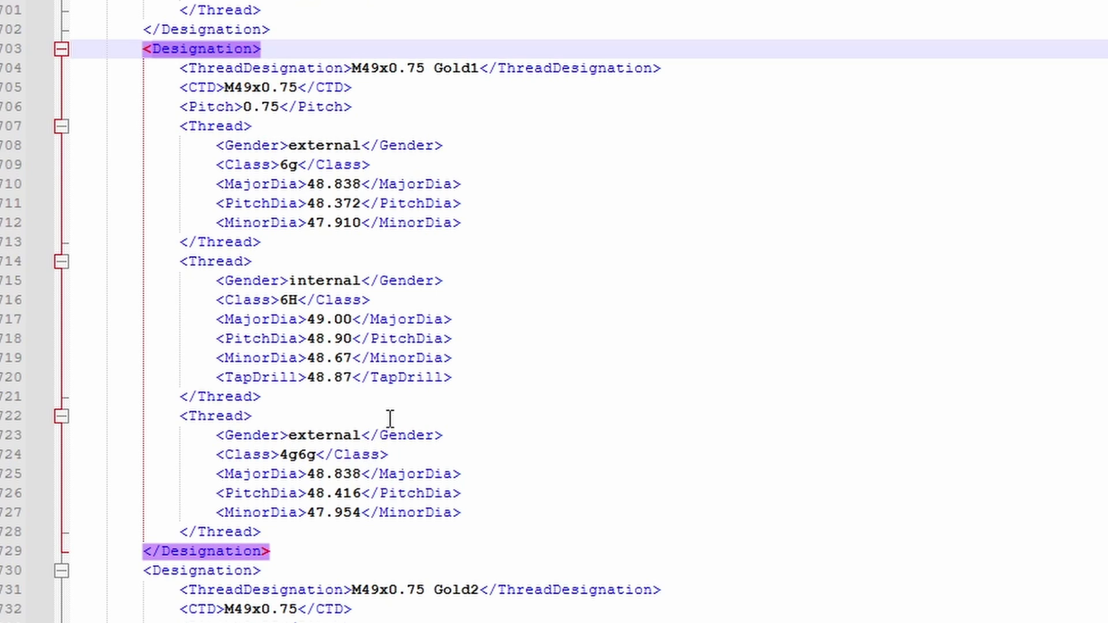
pyautogui.click(270, 280)
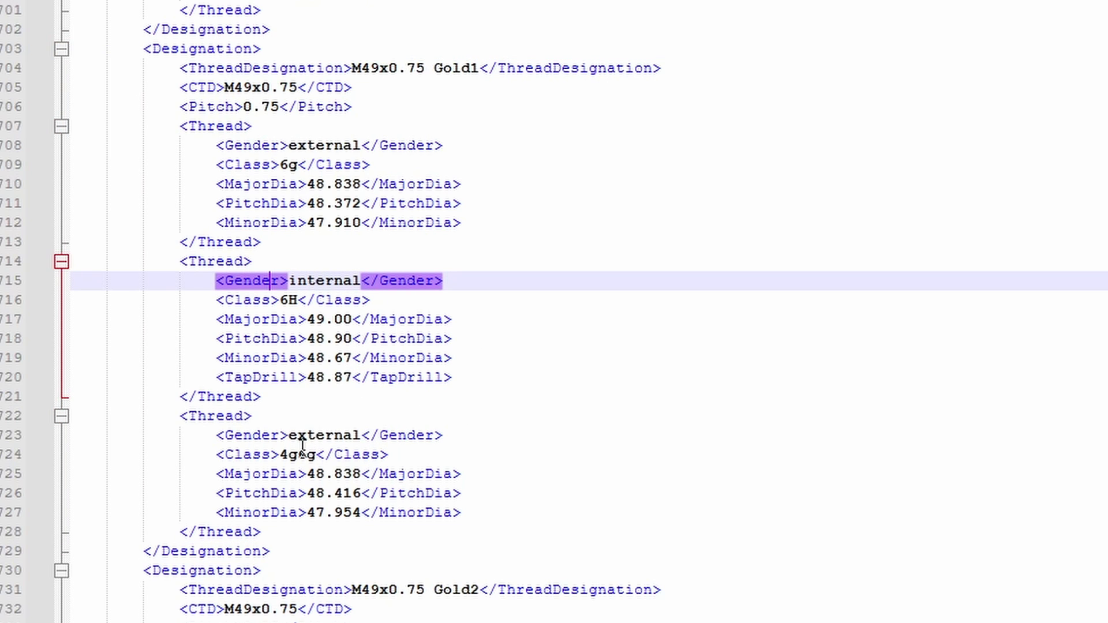
pyautogui.click(267, 435)
pyautogui.click(236, 612)
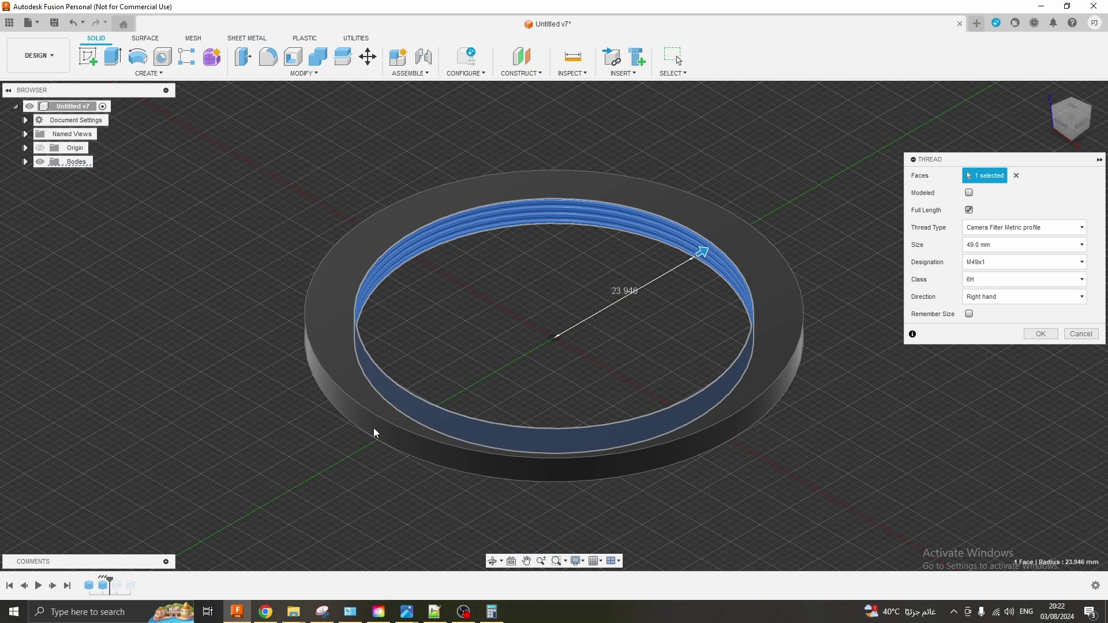
pyautogui.click(247, 613)
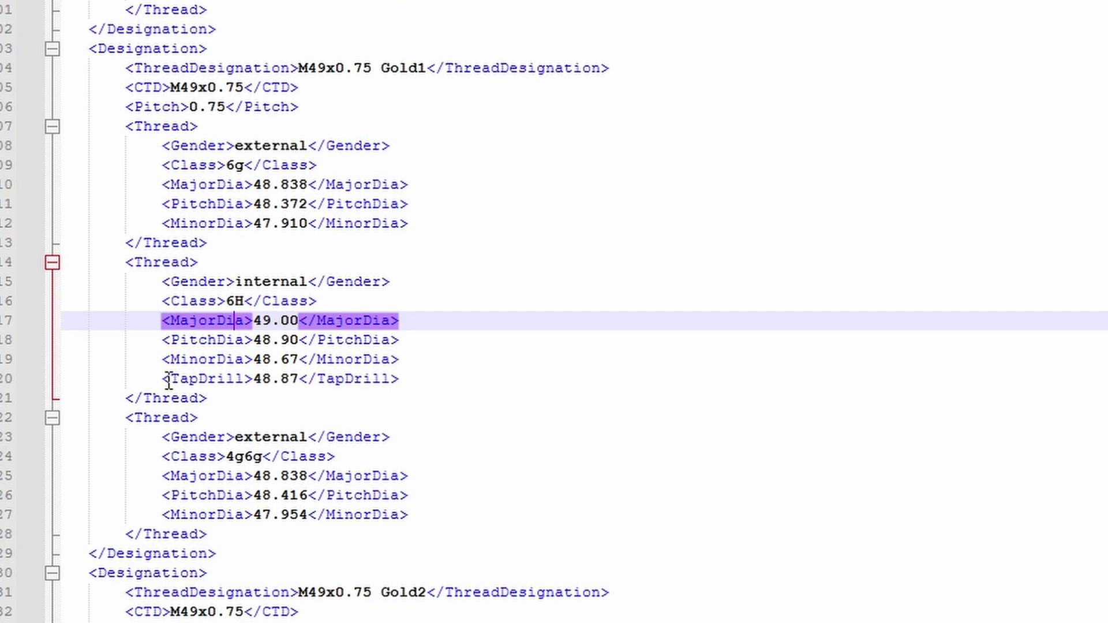
pyautogui.click(371, 380)
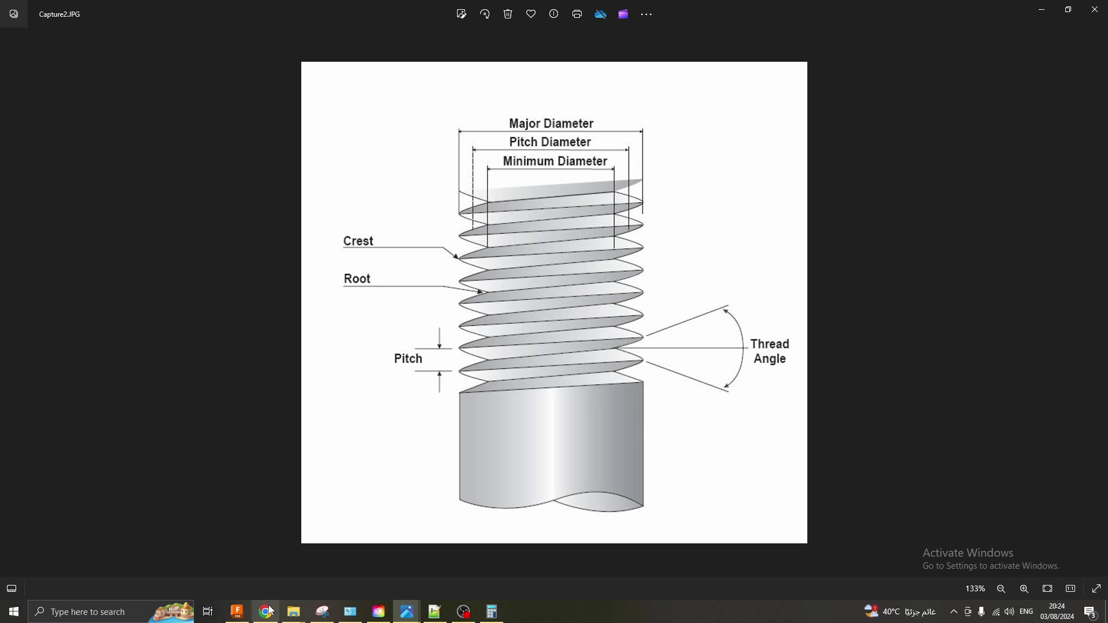
# - View Capture2.JPG's diagram of crest, root, pitch, thread angle and diameters in Photos
pyautogui.moveTo(271, 610)
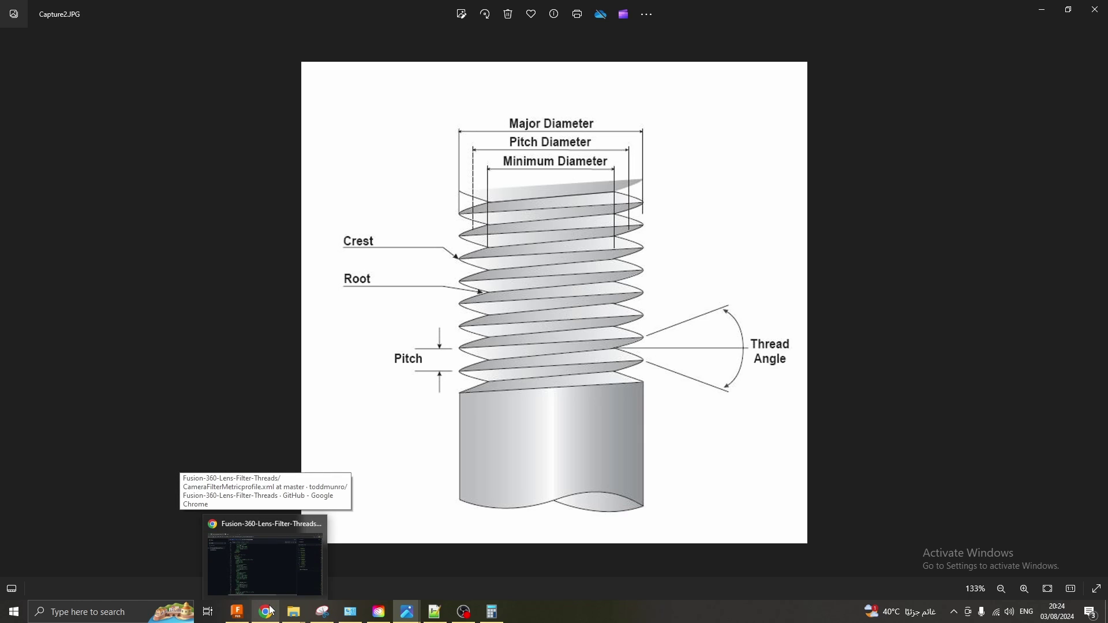
# - Highlight ChatGPT's TapDrill explanation, then return to Gold1's entry in Notepad++
pyautogui.click(272, 611)
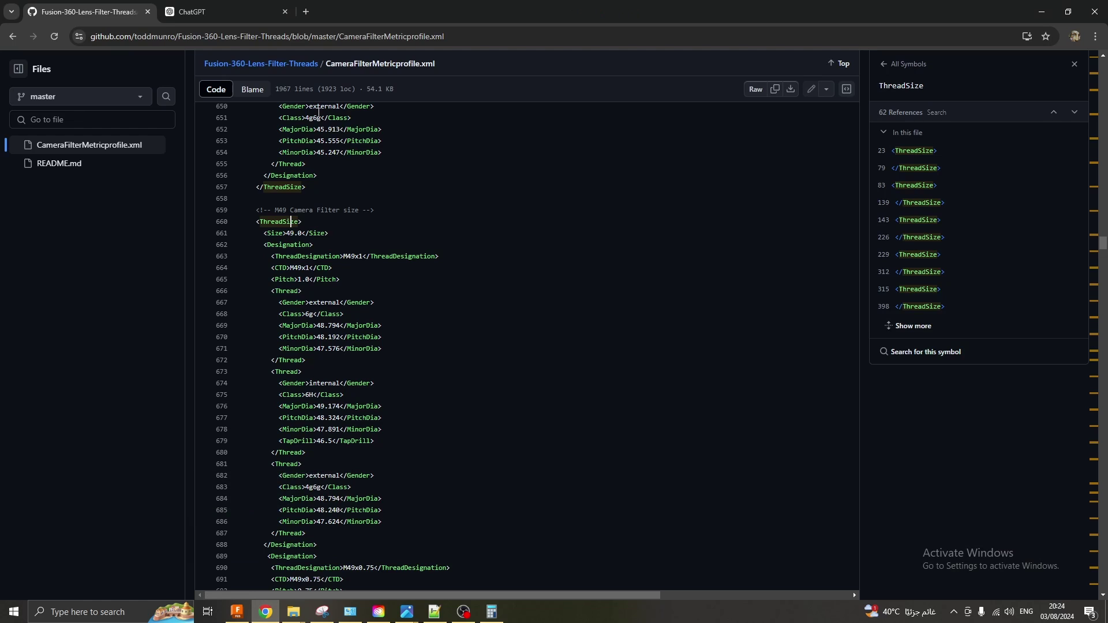
pyautogui.click(241, 14)
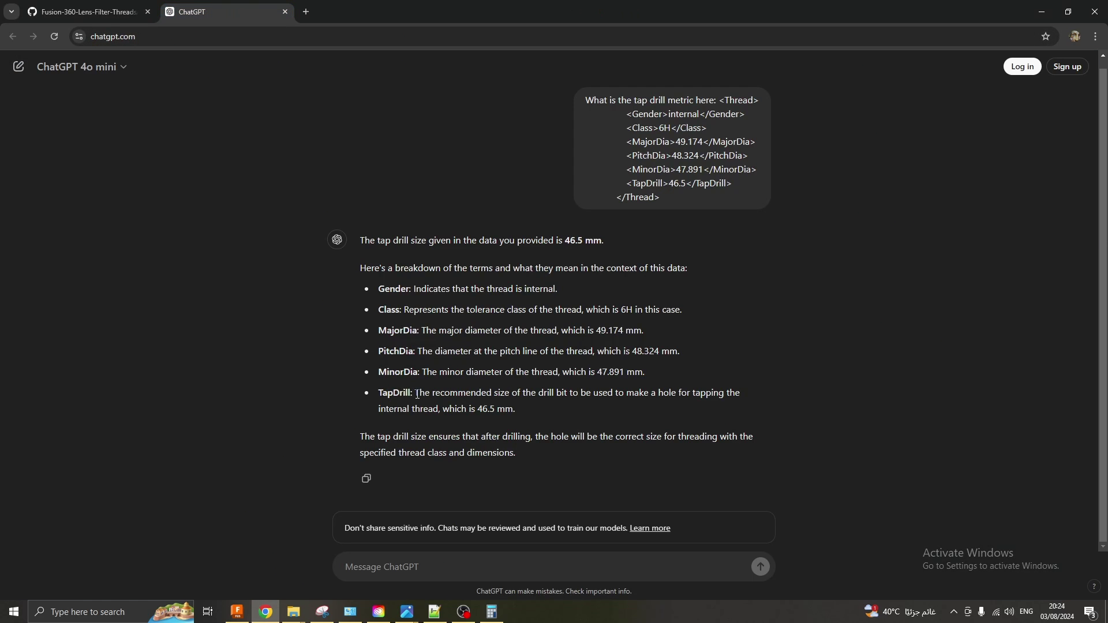
pyautogui.moveTo(418, 393); pyautogui.dragTo(607, 390)
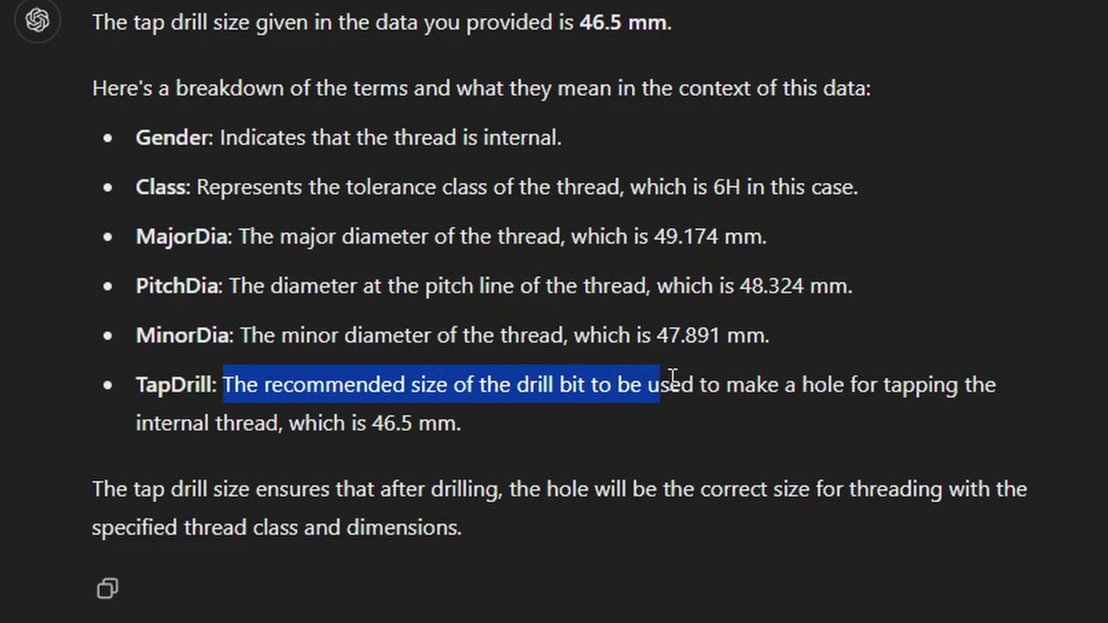
pyautogui.moveTo(676, 378); pyautogui.dragTo(280, 421)
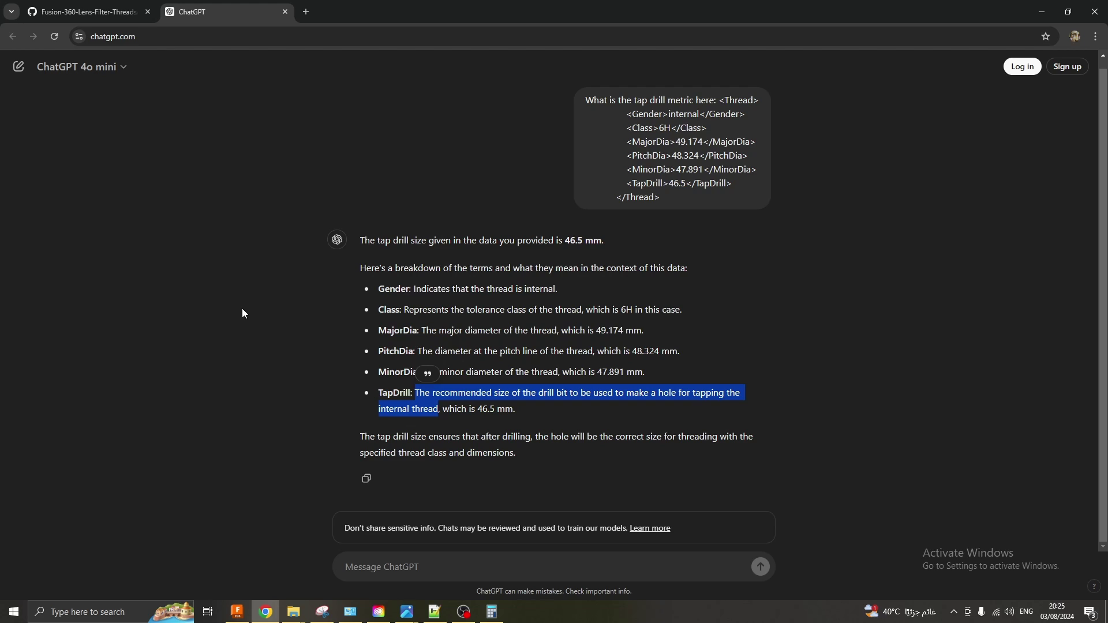
pyautogui.click(426, 610)
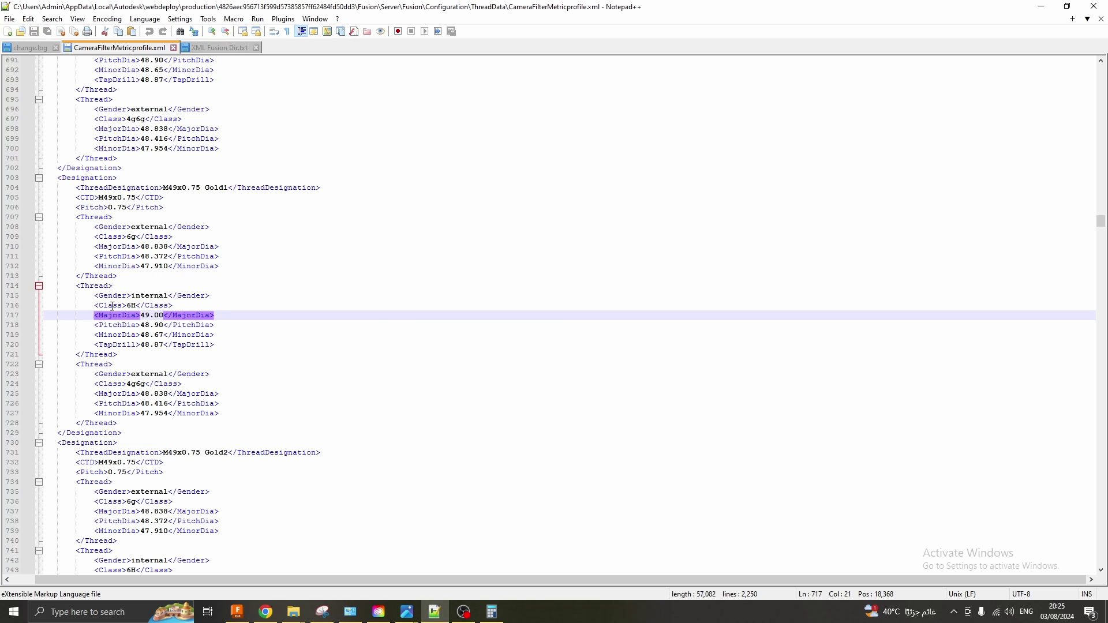
pyautogui.press('Home')
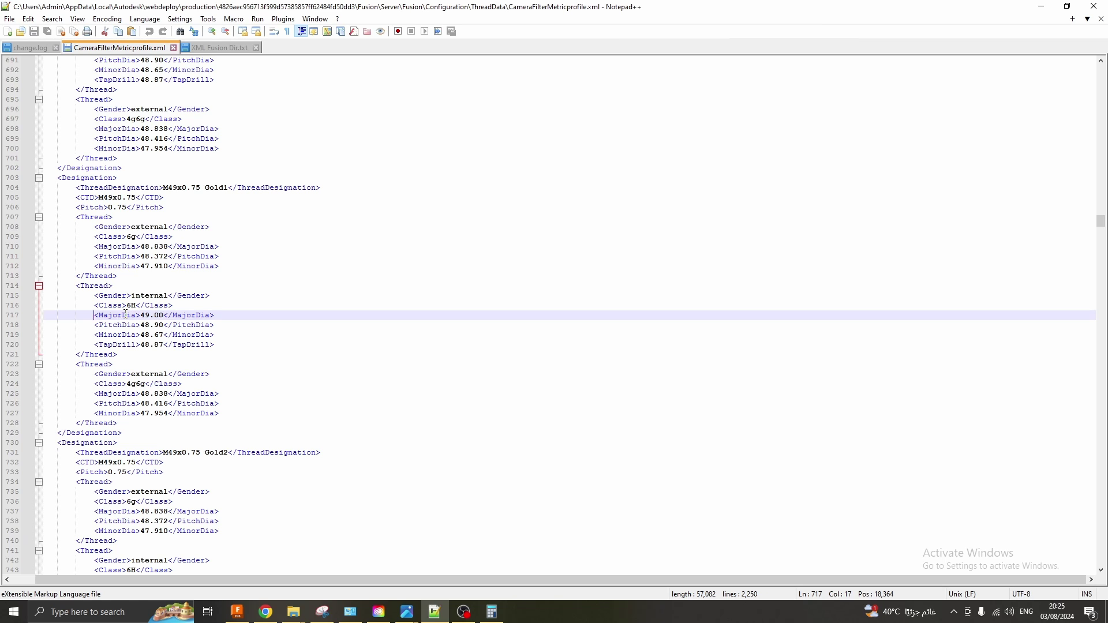
pyautogui.click(125, 314)
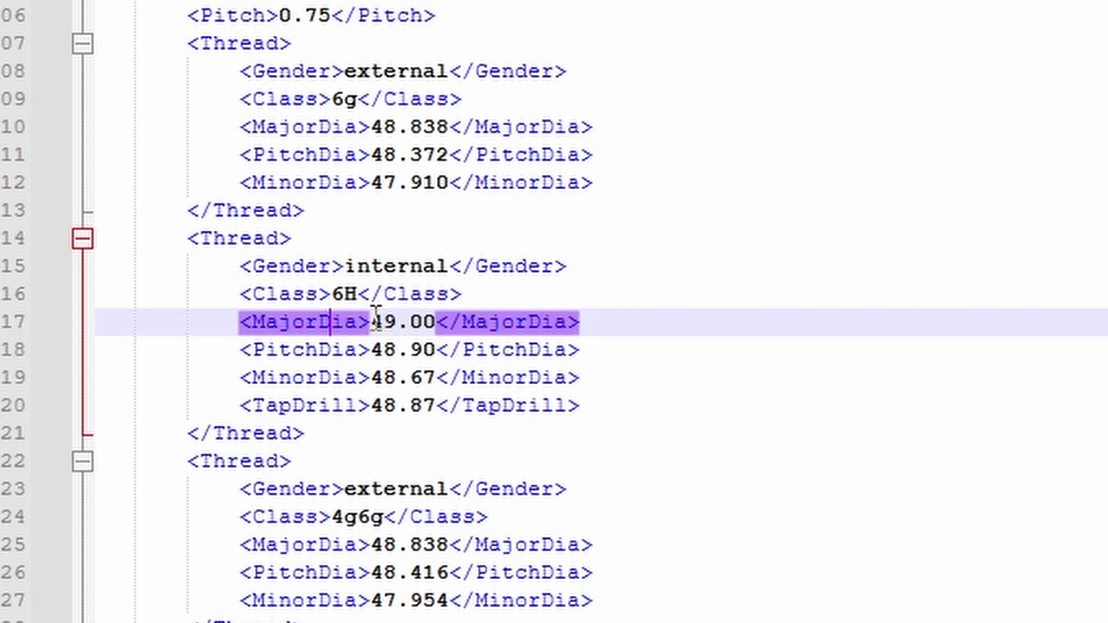
pyautogui.moveTo(371, 321); pyautogui.dragTo(402, 320)
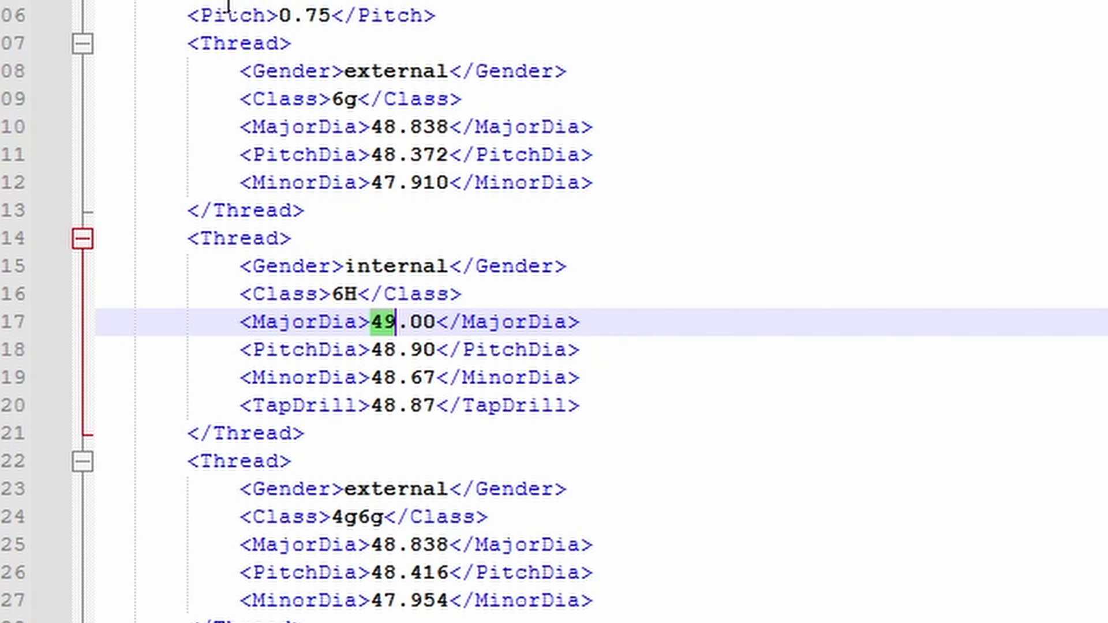
pyautogui.hotkey('ctrl', 'Home')
pyautogui.moveTo(371, 321); pyautogui.dragTo(399, 323)
pyautogui.click(361, 377)
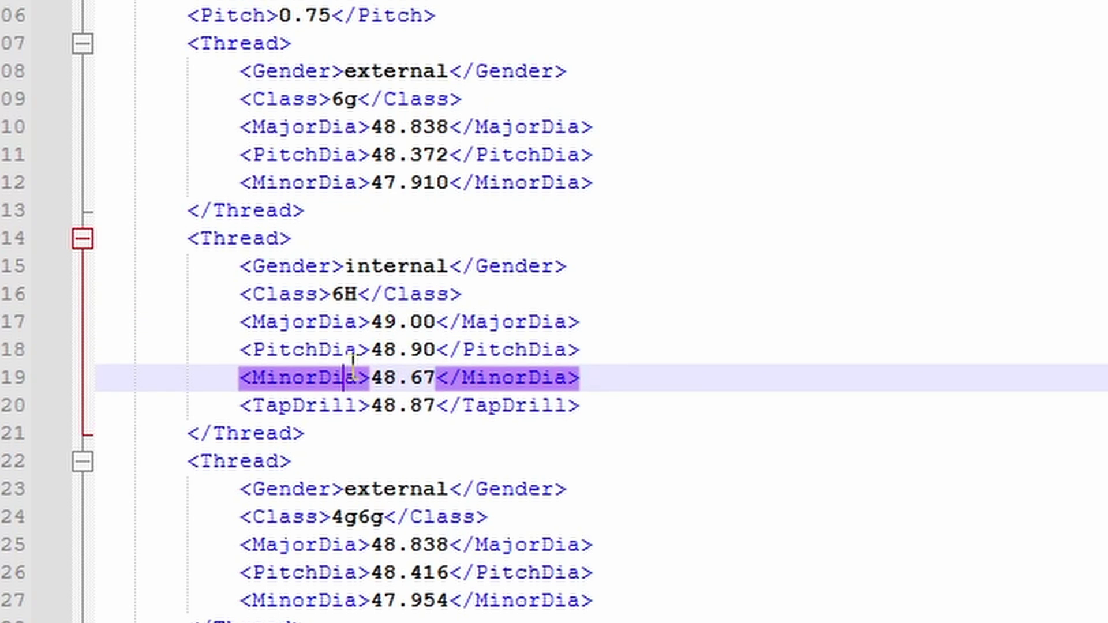
pyautogui.click(361, 349)
pyautogui.click(349, 378)
pyautogui.moveTo(371, 378); pyautogui.dragTo(437, 378)
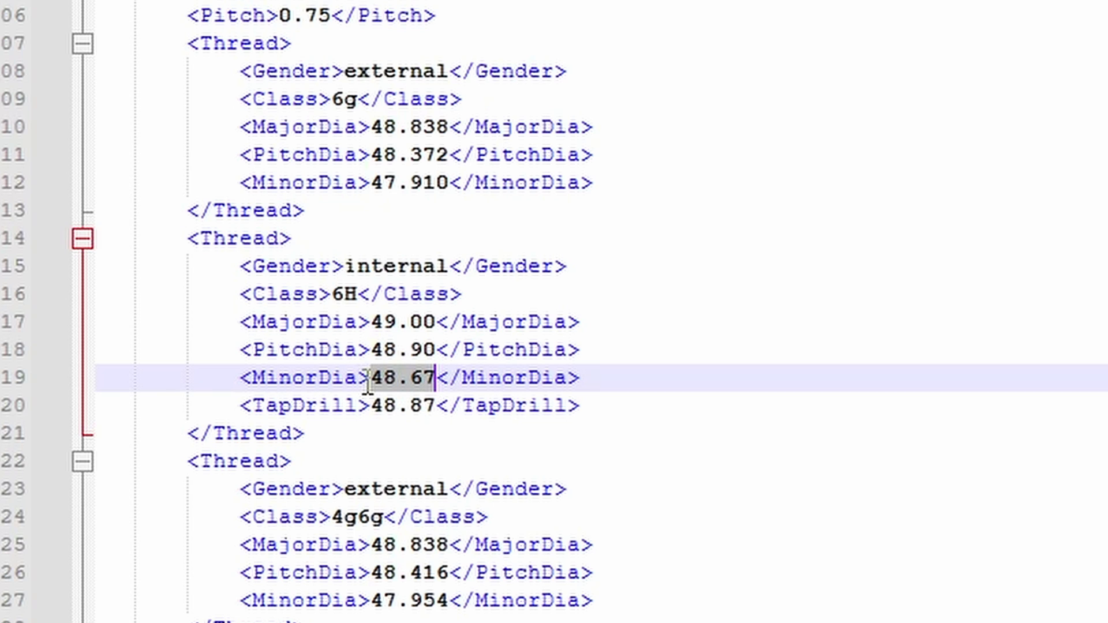
pyautogui.click(346, 381)
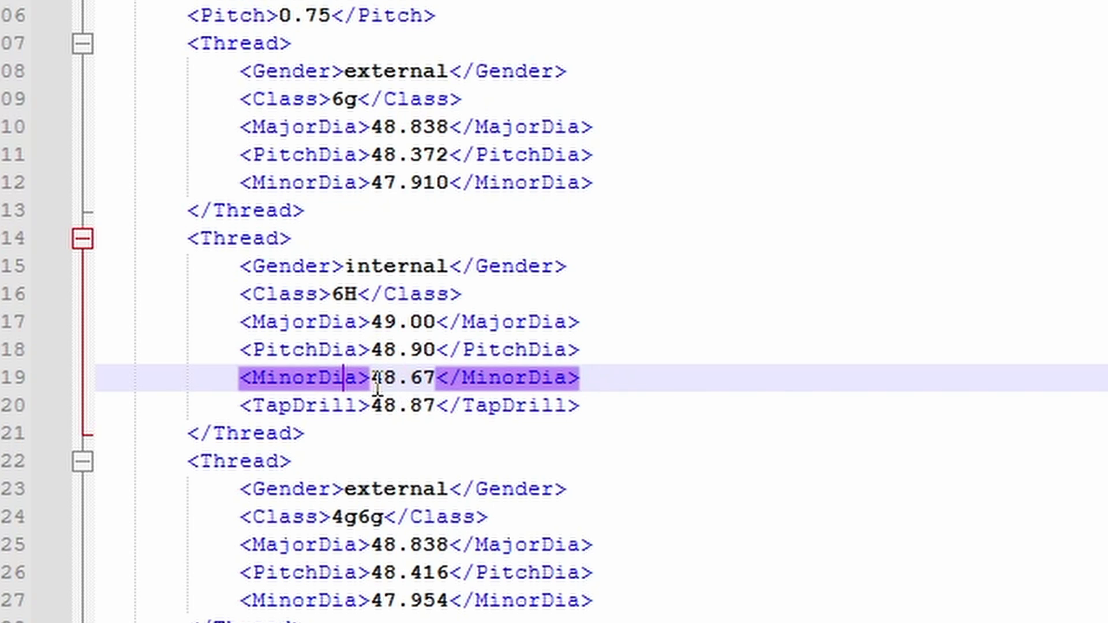
pyautogui.click(319, 349)
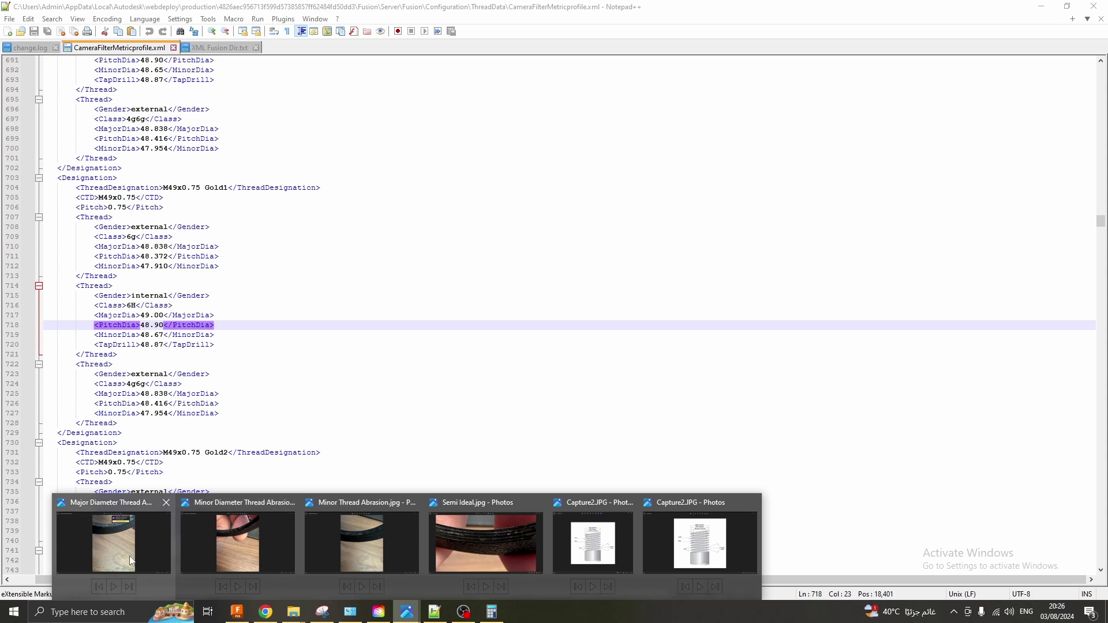
# - Open Major Diameter Thread Abrasion.jpg from the Photos taskbar preview
pyautogui.click(117, 546)
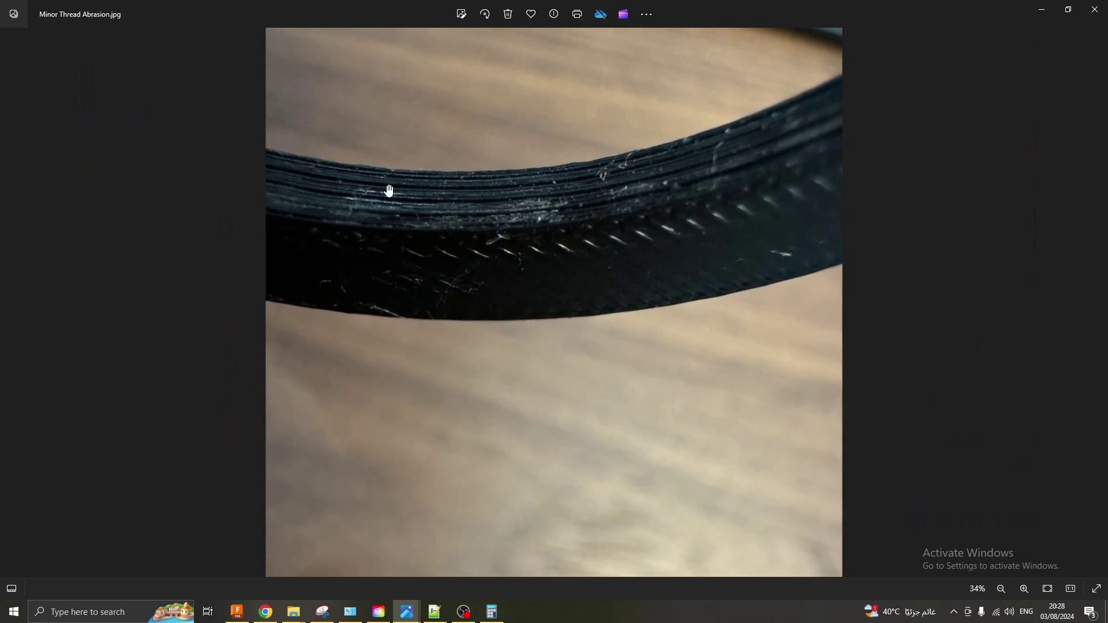
# - Zoom in and out on Minor Thread Abrasion.jpg to inspect the worn thread ridges
pyautogui.keyDown('ctrl'); pyautogui.scroll(1, 312, 253); pyautogui.keyUp('ctrl')
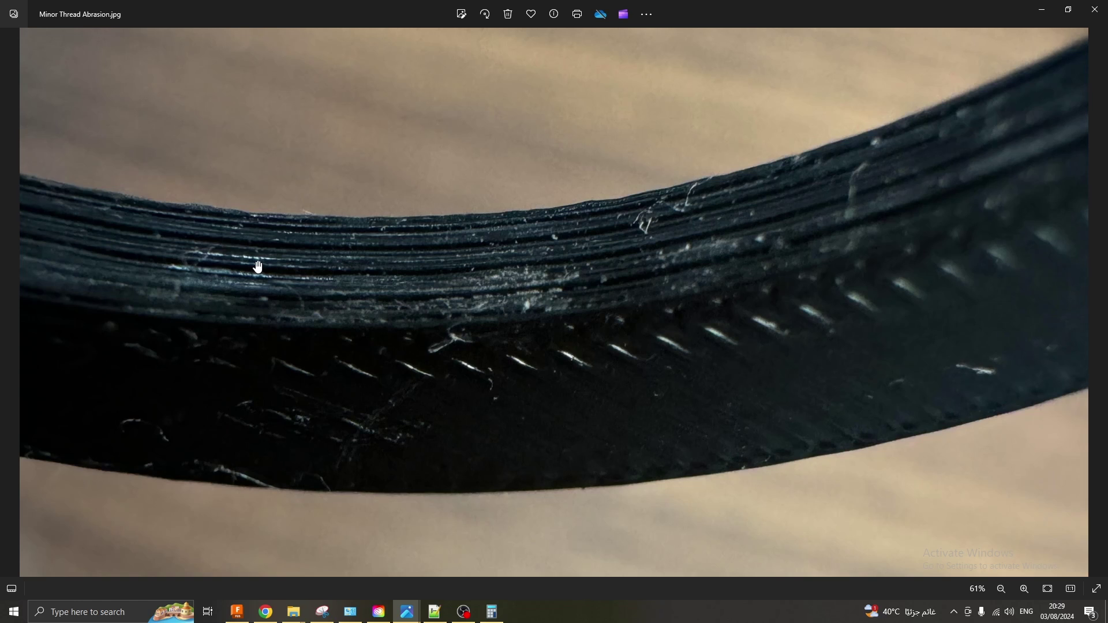
pyautogui.scroll(-2, 258, 267)
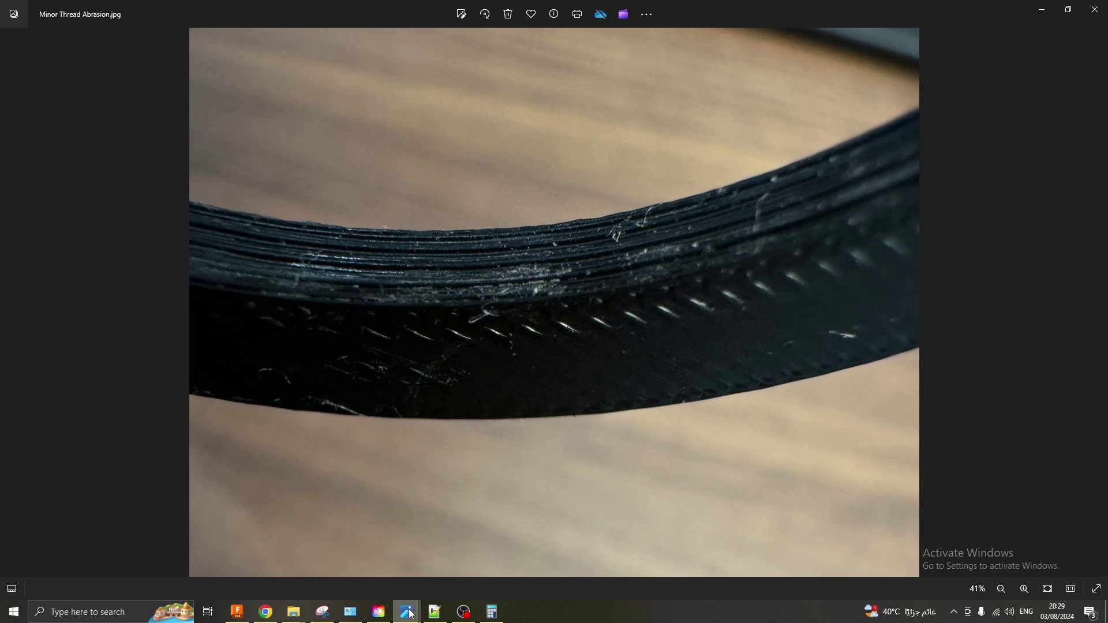
# - Bring up the Semi Ideal.jpg photo of the ring's thread in Windows Photos
pyautogui.moveTo(411, 616)
pyautogui.click(486, 541)
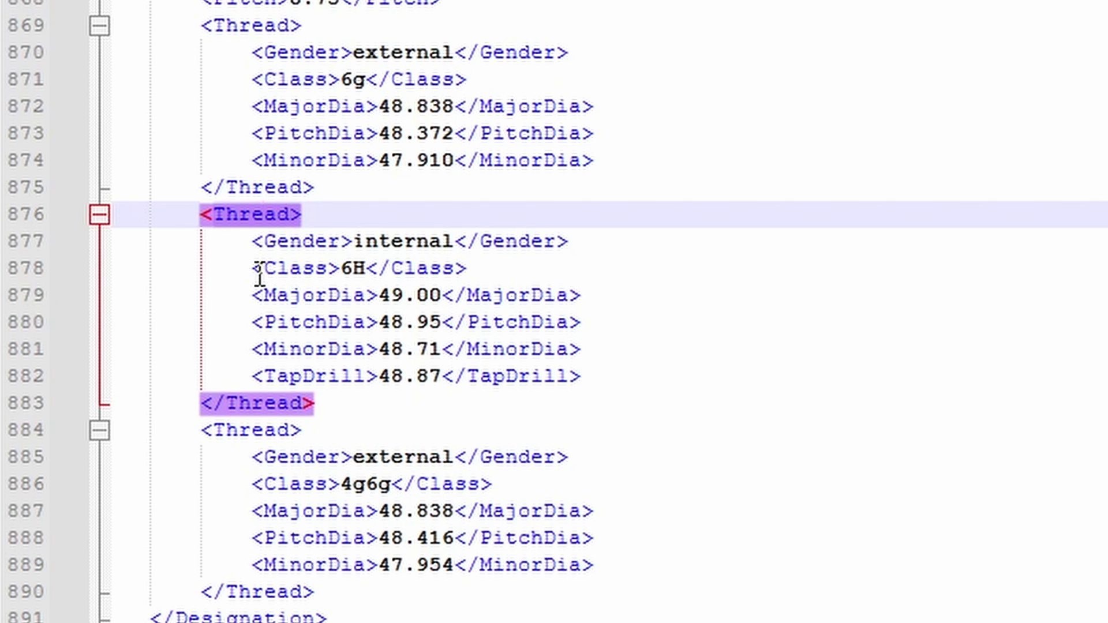
# - Review PitchDia (line 880) and MinorDia (line 881), then return to the M49x0.75 Gold1 block on line 703
pyautogui.click(324, 326)
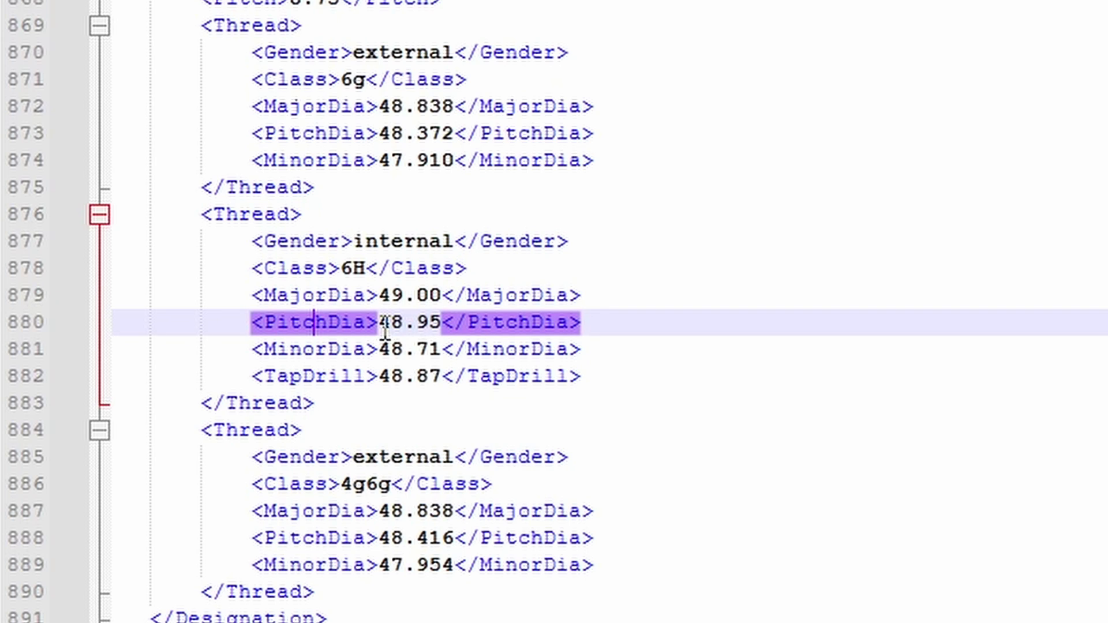
pyautogui.click(342, 349)
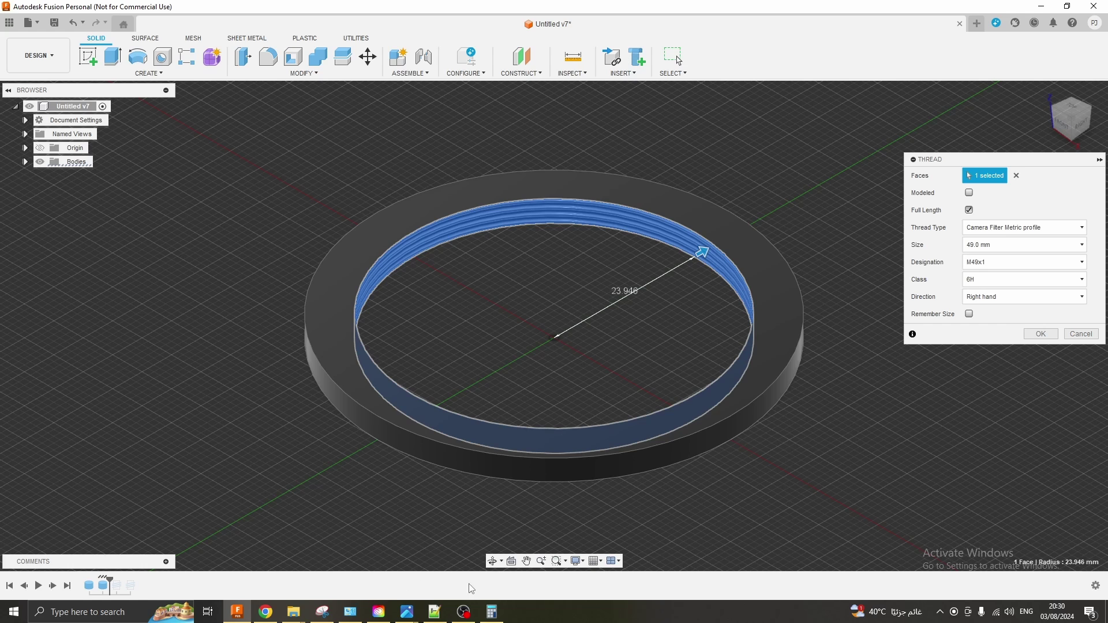
pyautogui.click(434, 612)
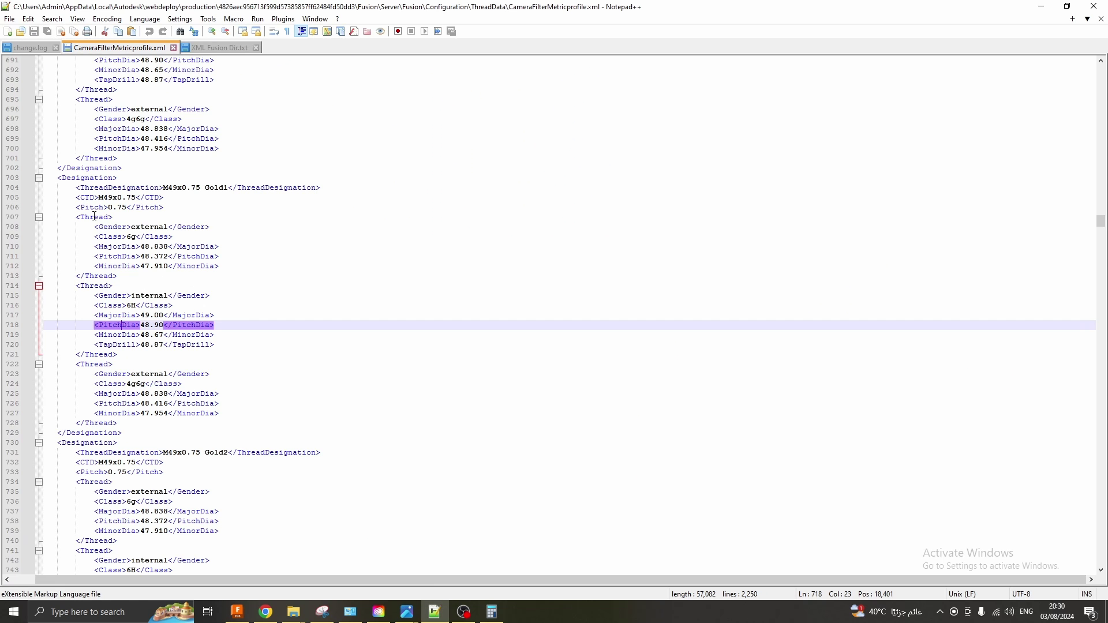
pyautogui.click(84, 178)
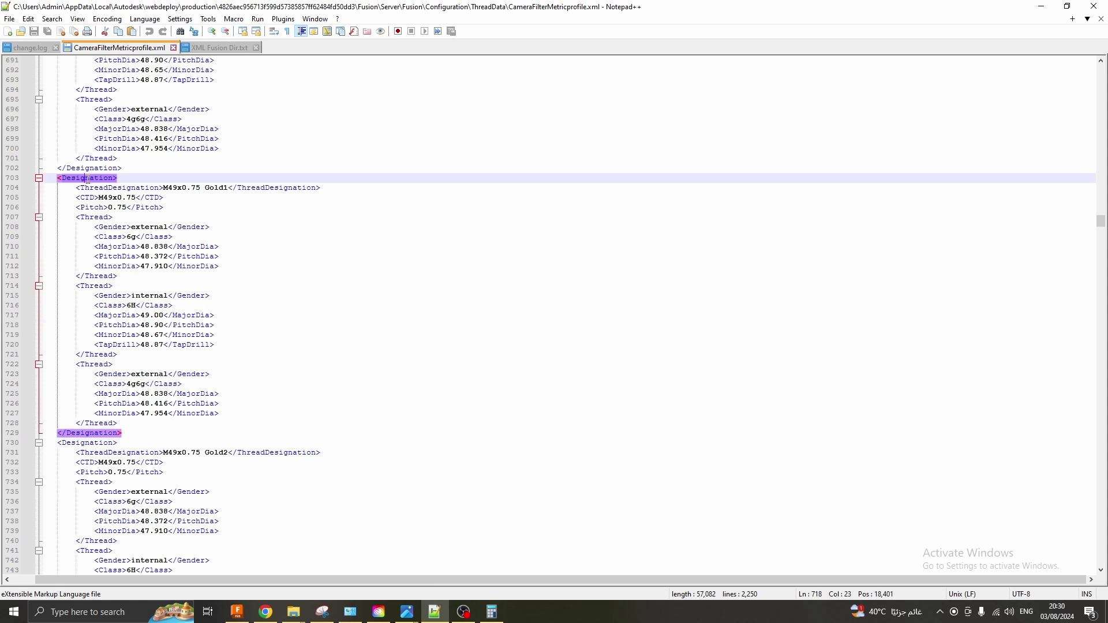
# - In the Thread dialog keep size 49.0 mm and select designation M49x0.75 Gold7, class 6H
pyautogui.click(1041, 6)
pyautogui.click(1017, 246)
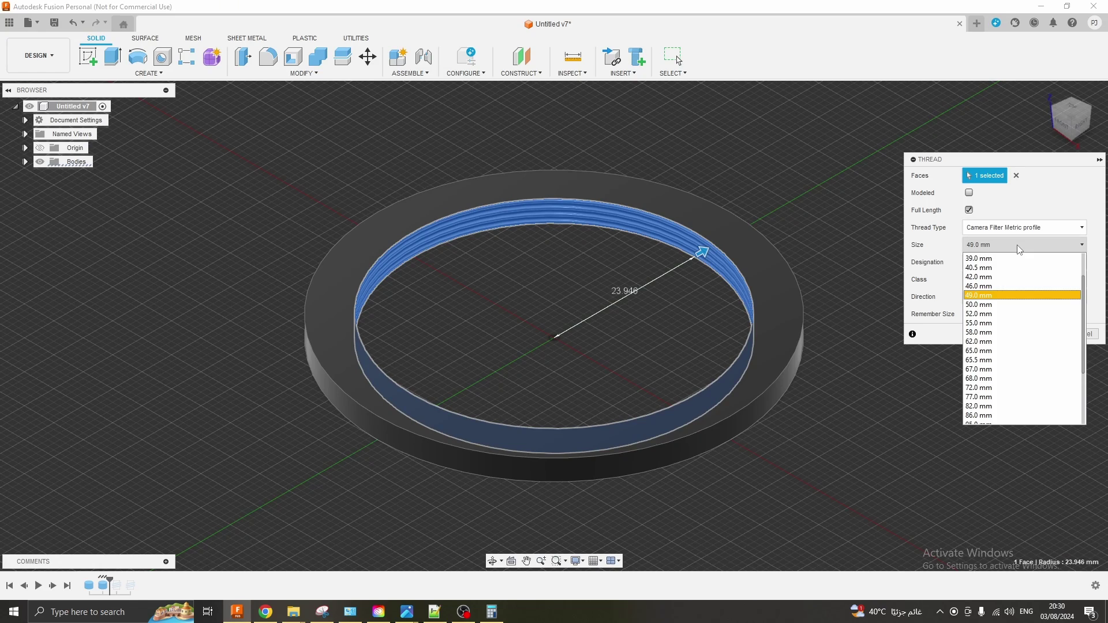
pyautogui.click(1019, 248)
pyautogui.click(1016, 261)
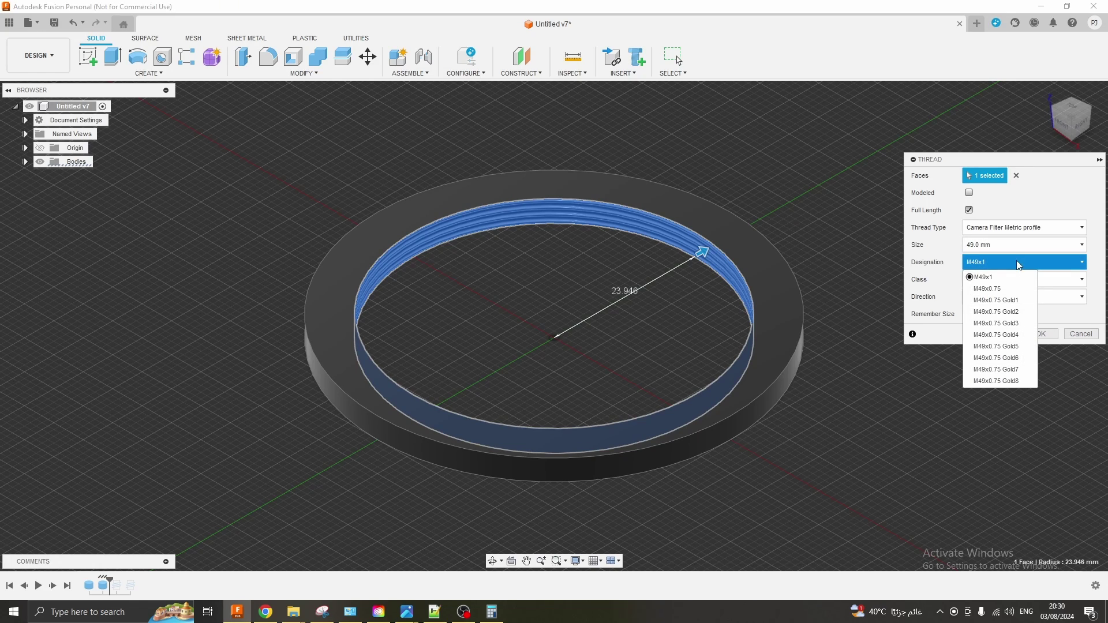
pyautogui.click(994, 301)
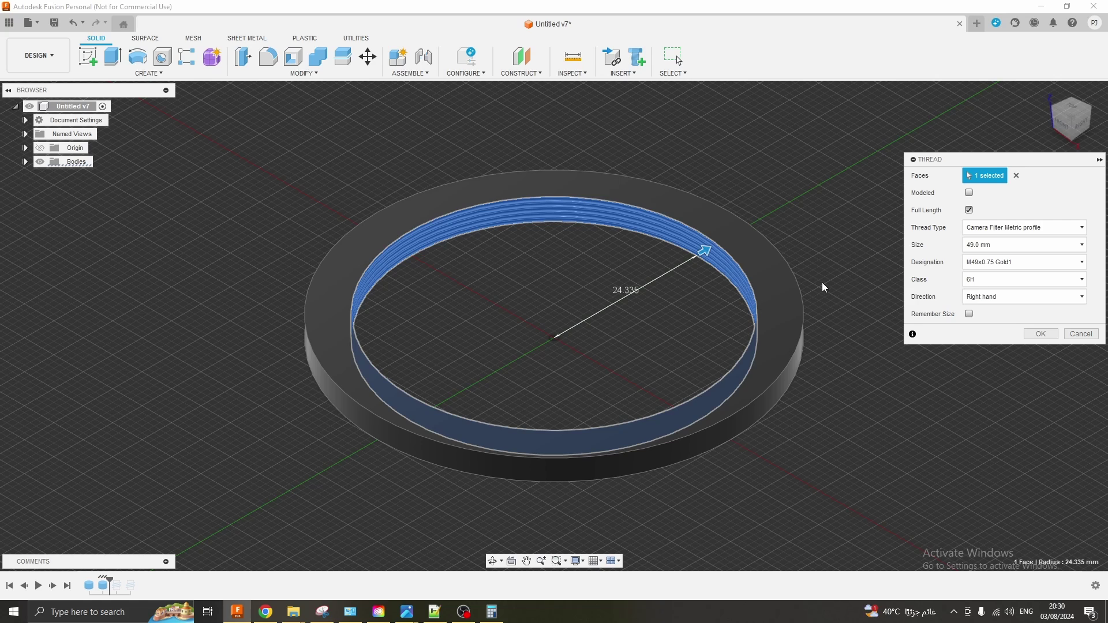
pyautogui.click(989, 269)
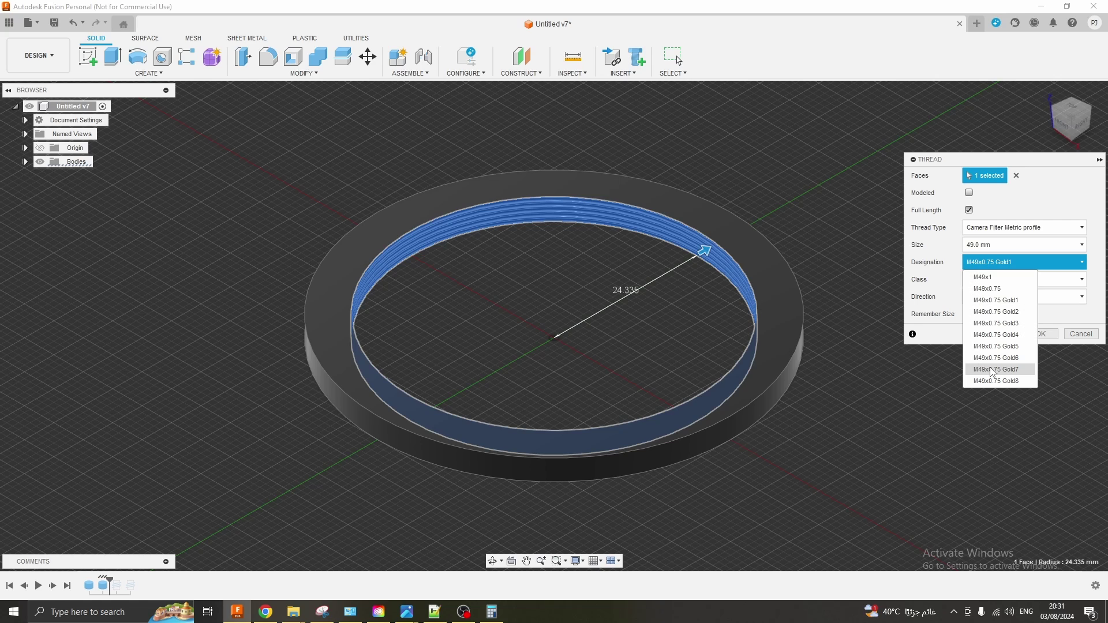
pyautogui.click(994, 372)
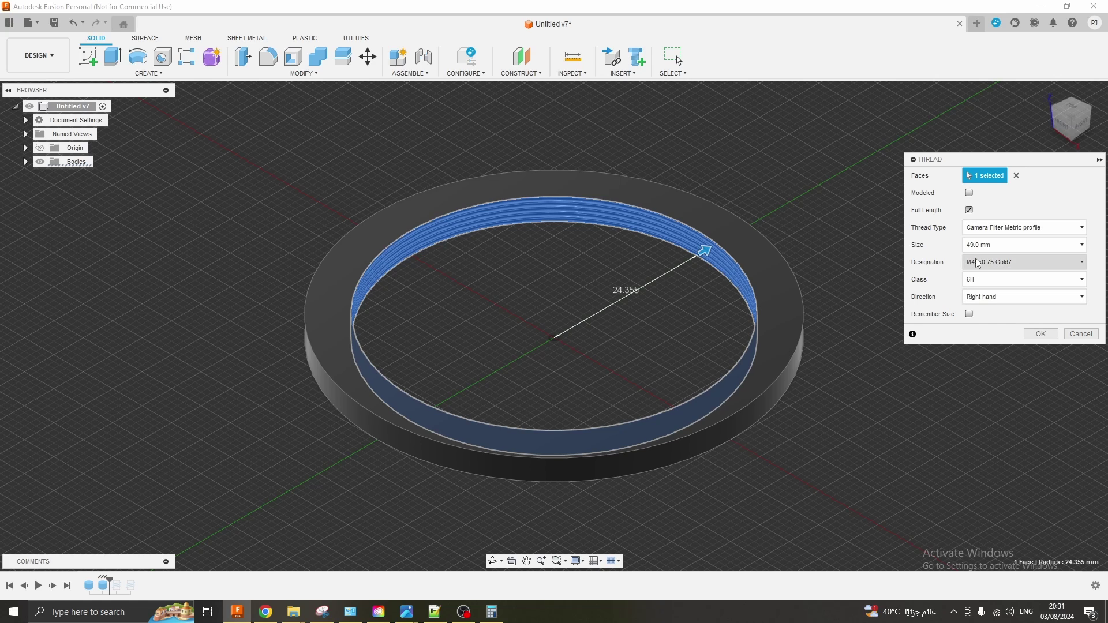